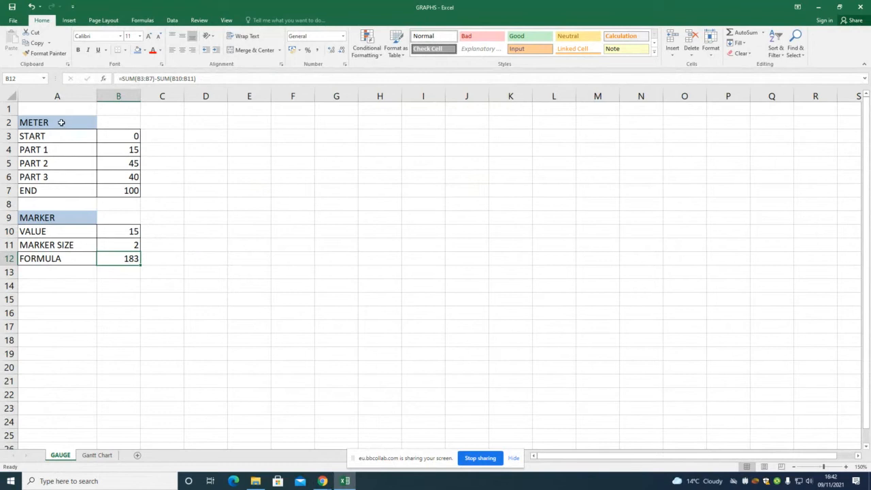
Examine the METER and MARKER tables, including the START, PART 1 to PART 3 and END values of the meter
drag(68, 123, 111, 194)
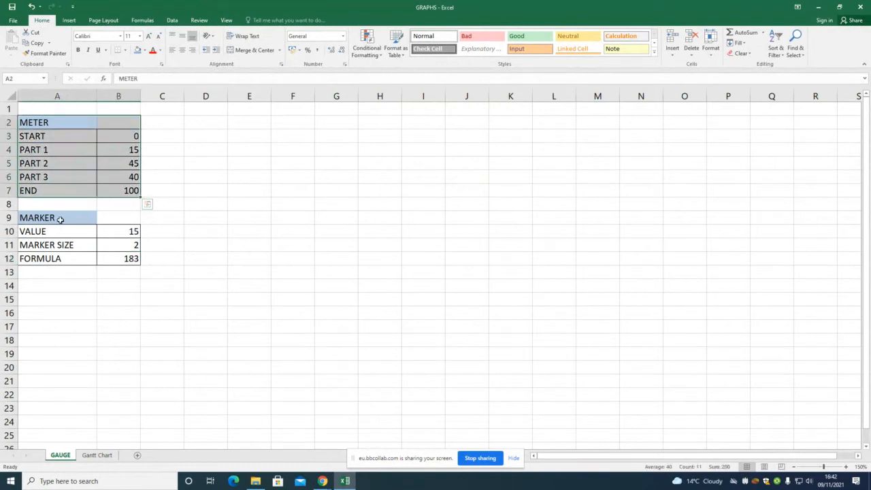
drag(59, 219, 105, 266)
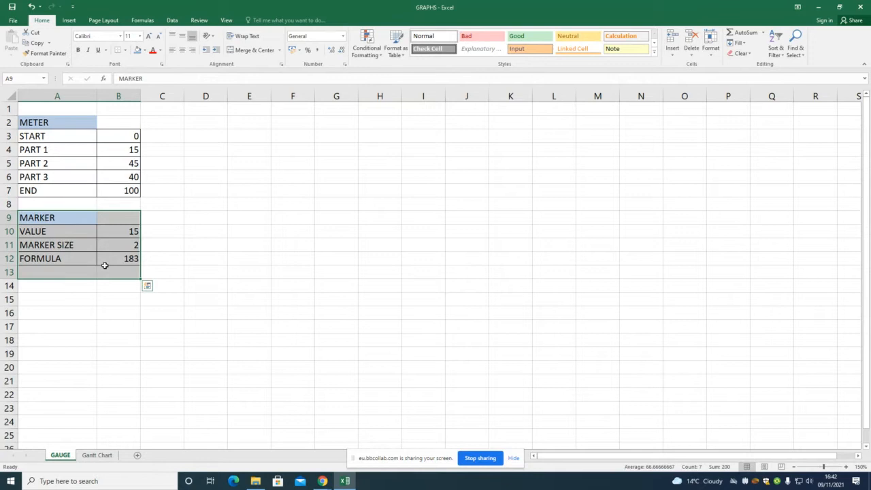
click(209, 206)
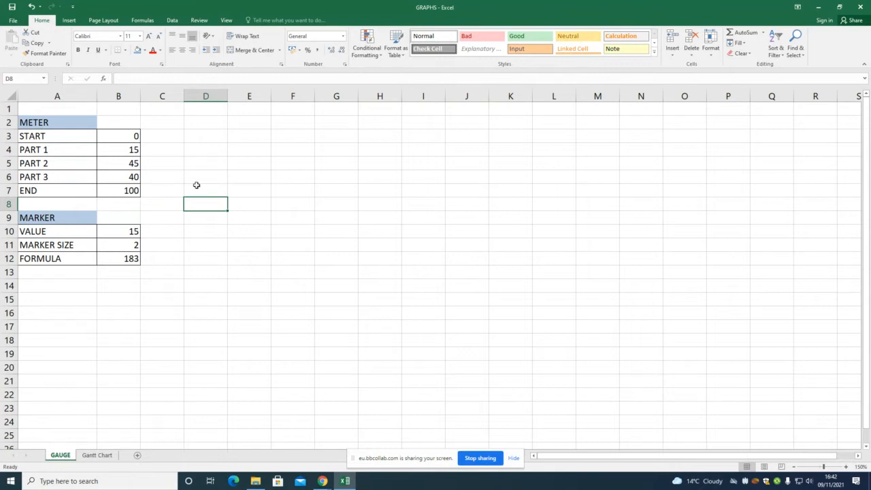
drag(82, 123, 116, 192)
drag(70, 217, 109, 253)
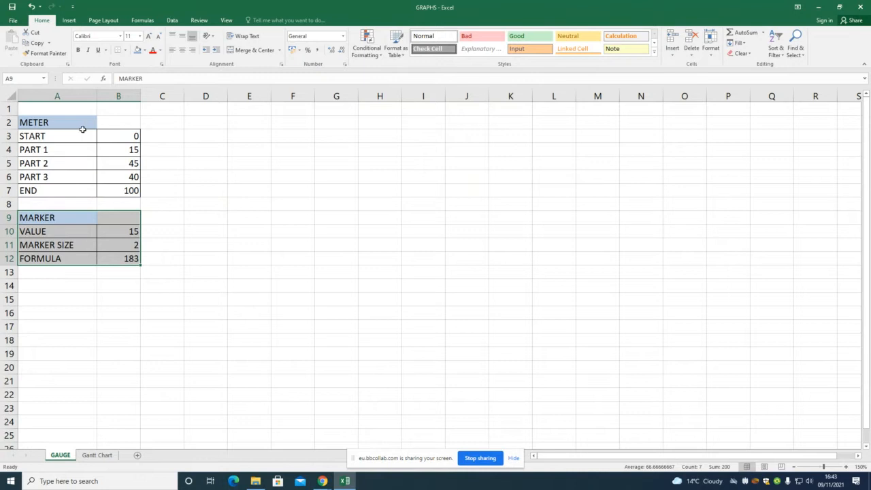
click(125, 138)
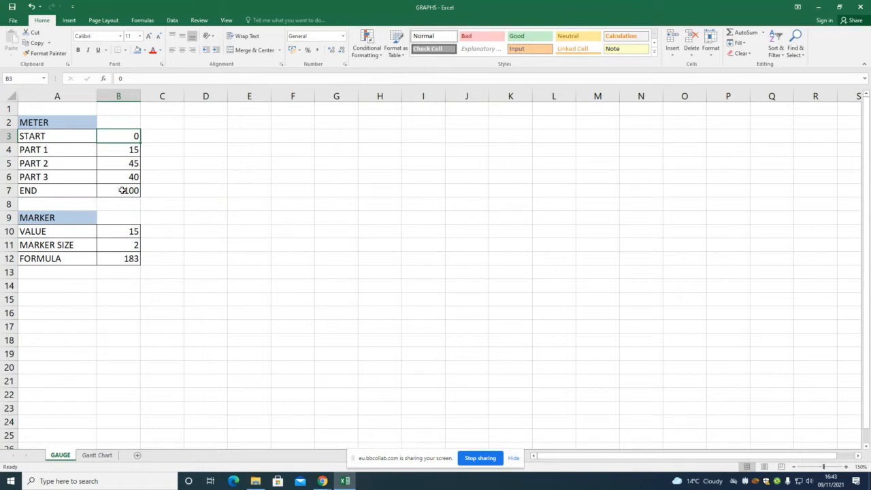
key(Down)
key(Down)
key(Down)
key(Down)
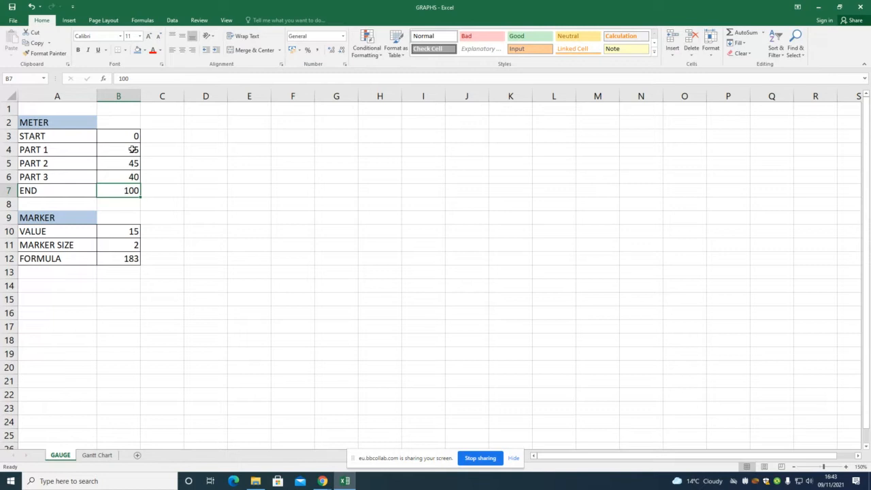
drag(133, 149, 131, 176)
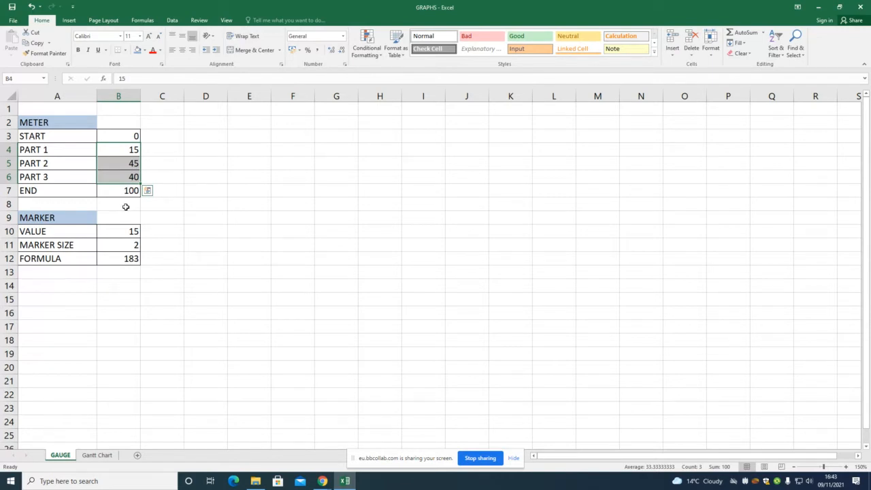
click(203, 225)
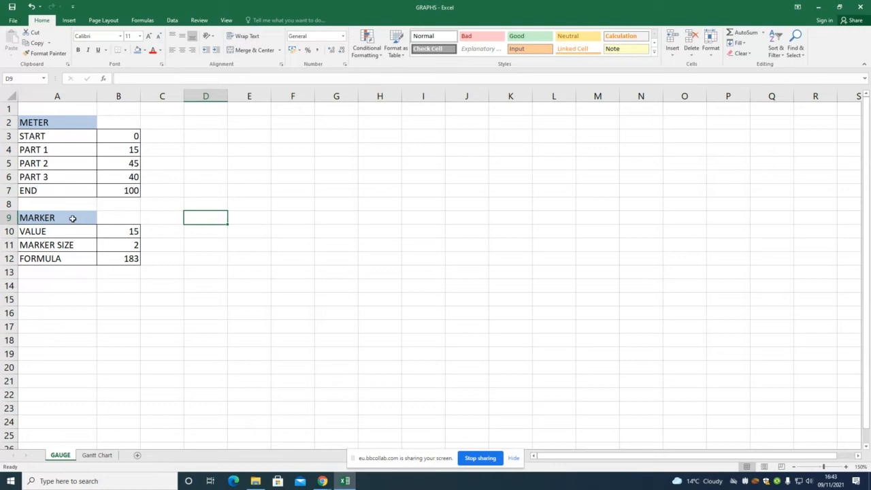
Examine the MARKER table's value and marker size, and inspect the formula in cell B12
mouse_move(72, 218)
mouse_down()
mouse_move(89, 259)
mouse_move(113, 254)
mouse_up()
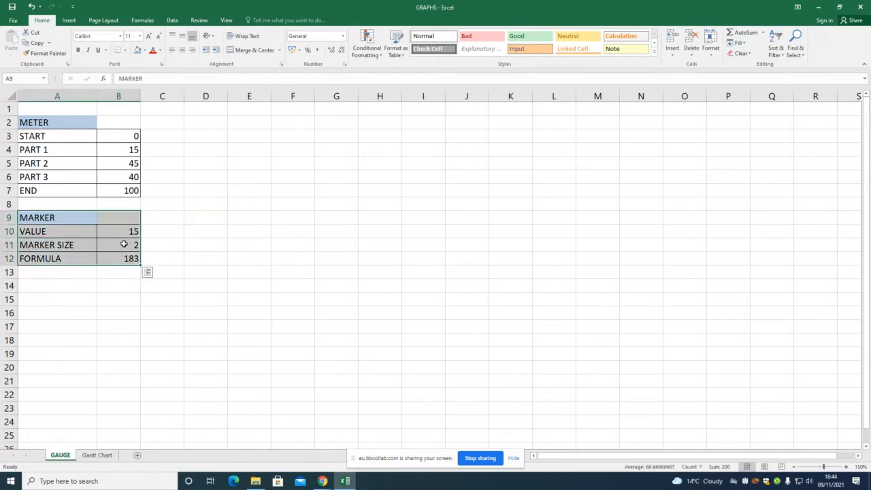
click(123, 244)
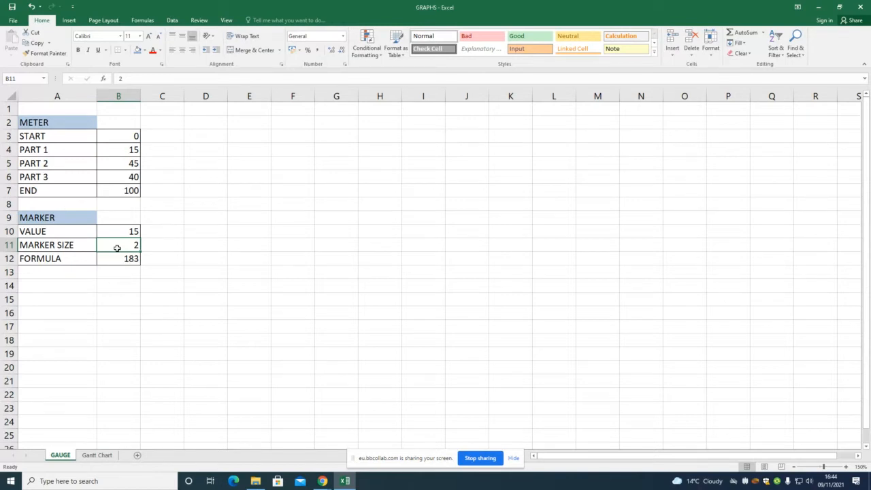
click(120, 231)
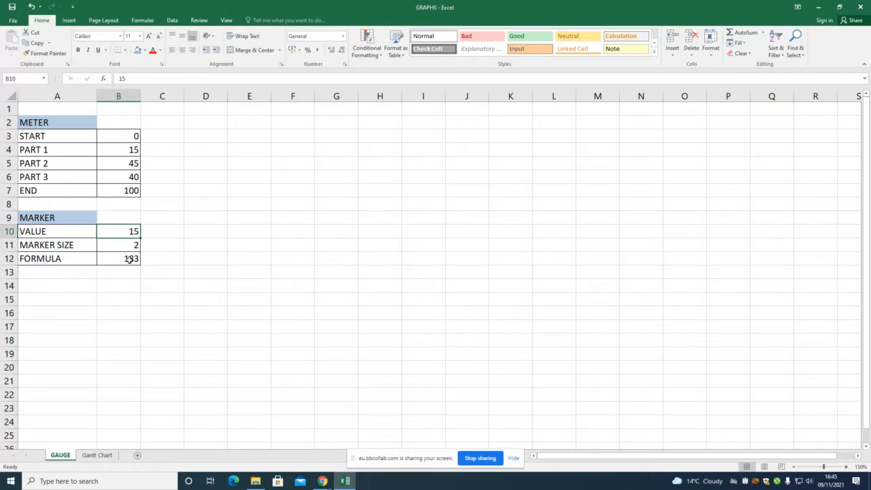
click(130, 260)
double_click(129, 259)
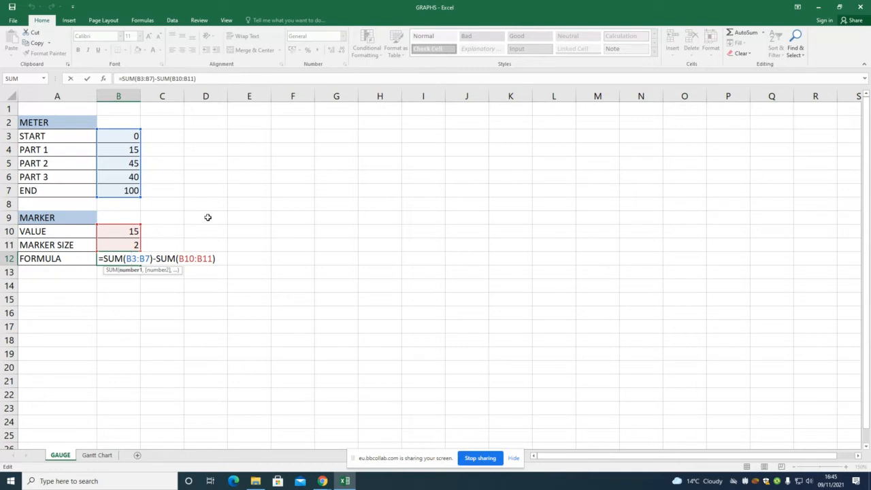
key(ctrl+Return)
double_click(131, 259)
key(ctrl+Return)
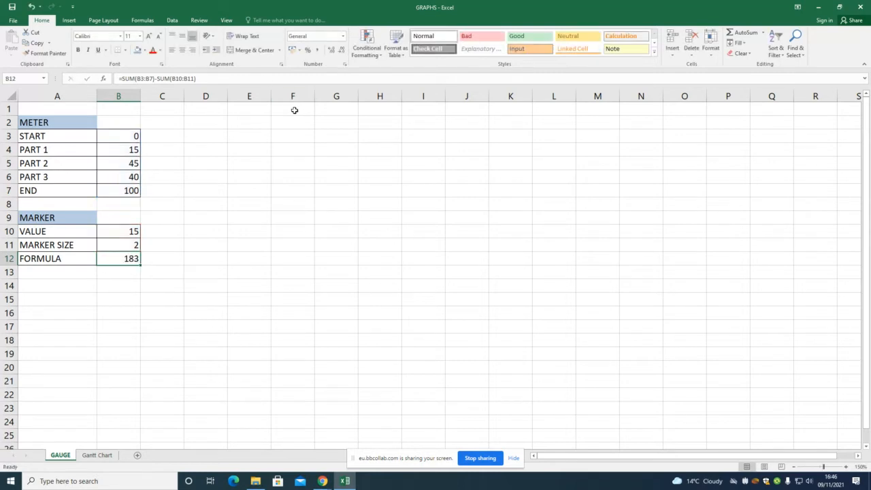
click(248, 133)
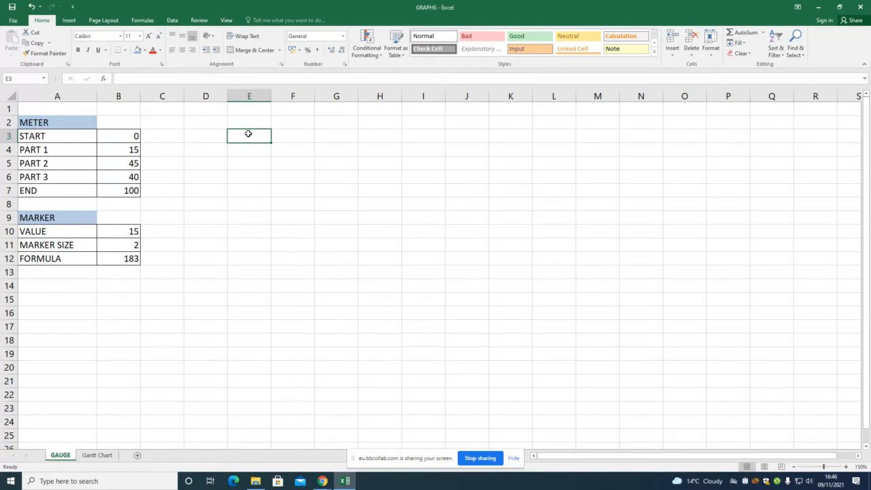
click(70, 21)
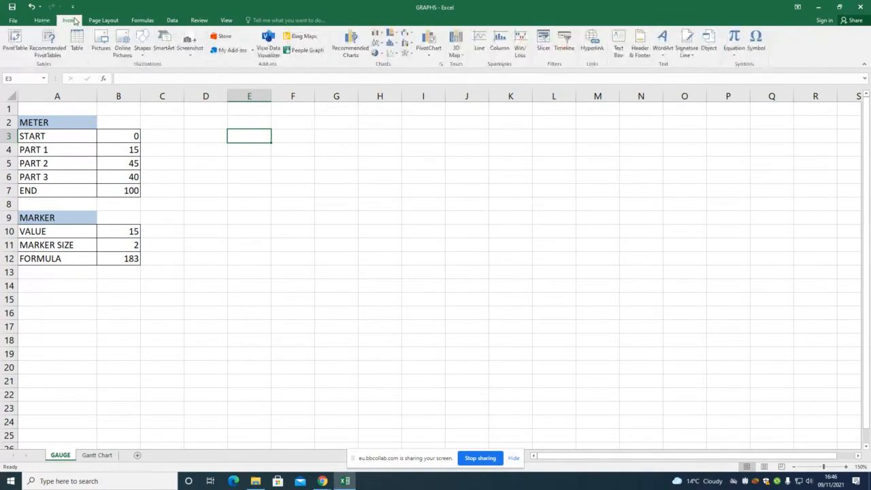
click(377, 53)
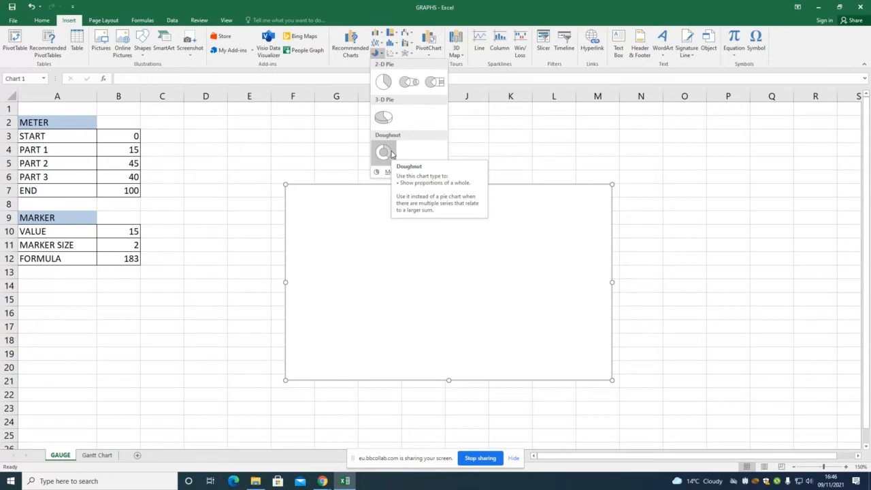
click(391, 153)
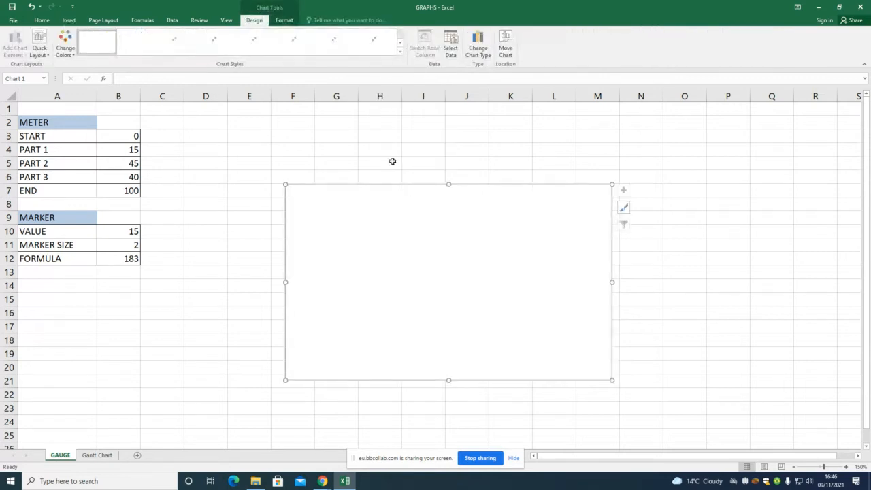
drag(422, 185, 408, 132)
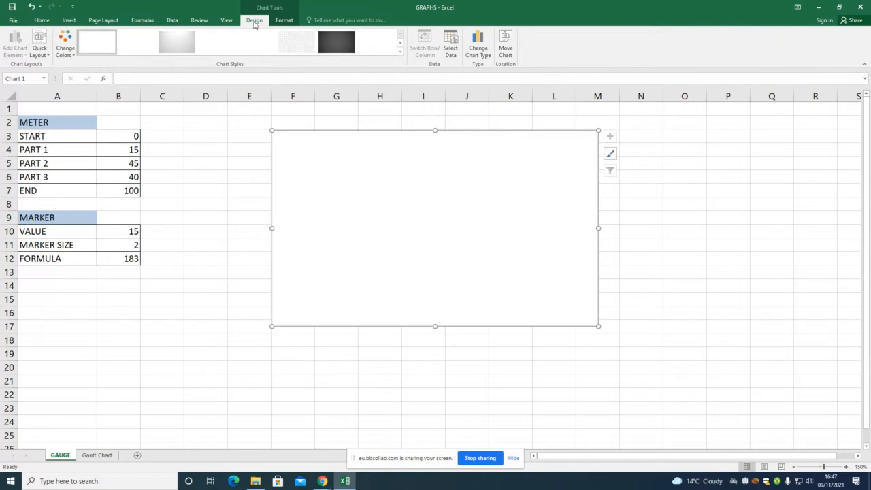
click(449, 53)
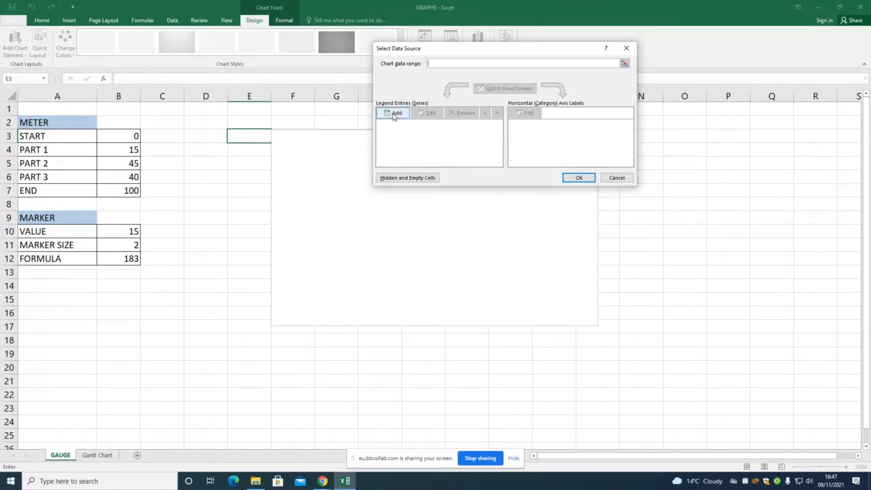
click(617, 179)
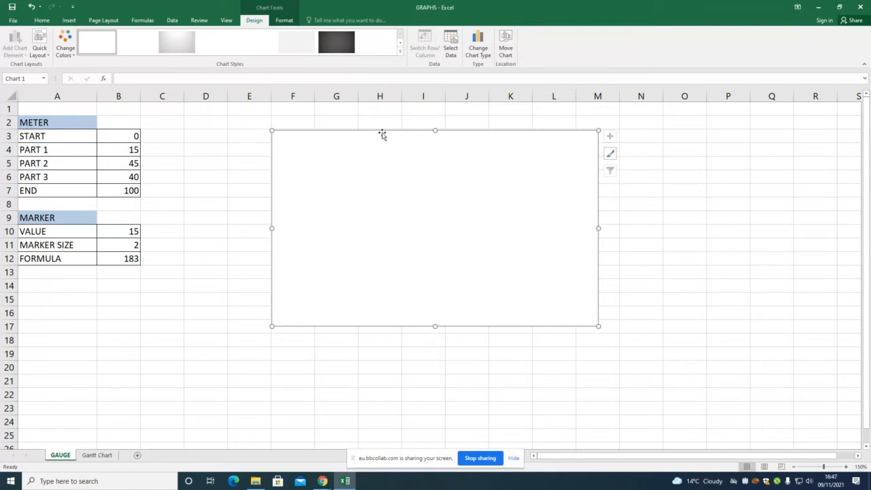
key(Delete)
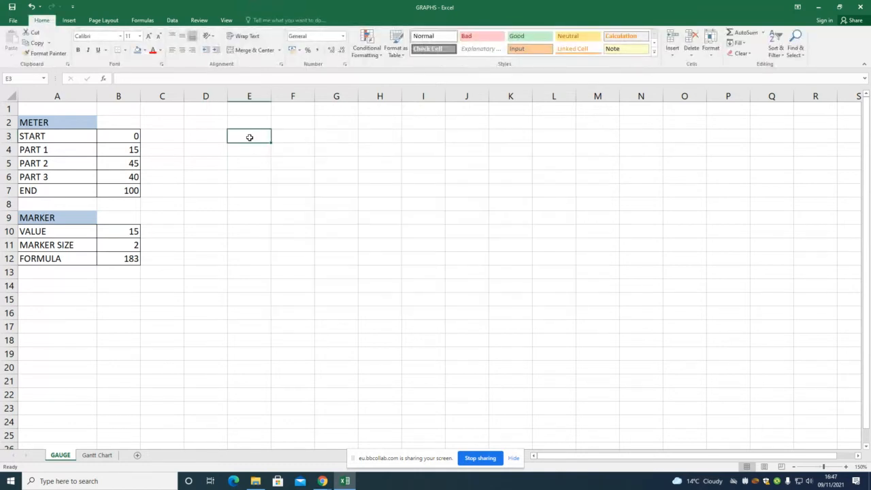
Insert an empty doughnut chart from blank cell E3 and move it up so its upper-left corner sits at about cell F3
click(249, 137)
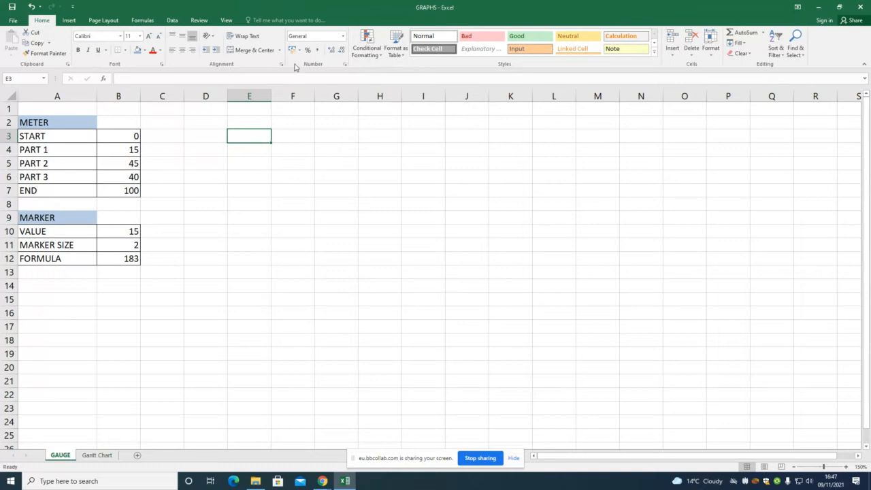
click(70, 24)
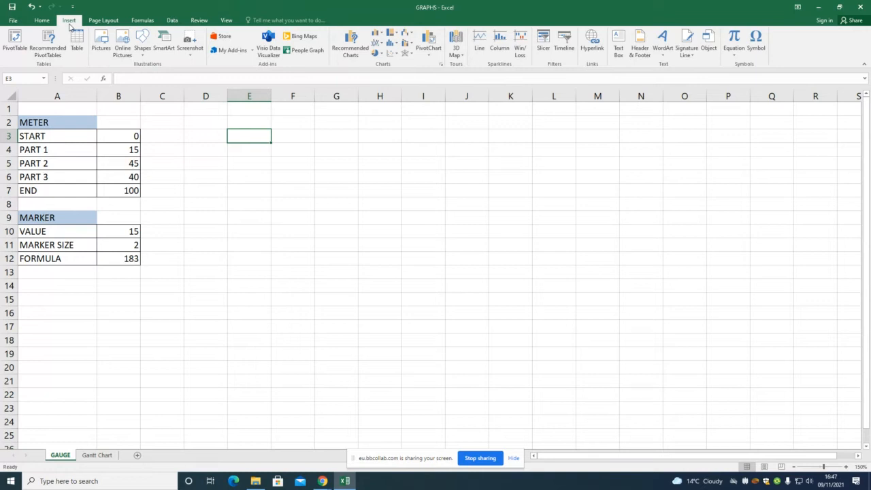
click(382, 57)
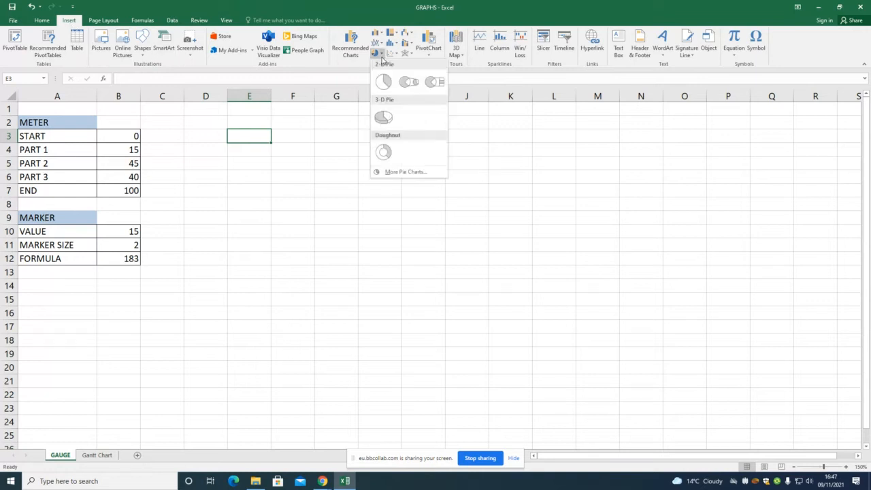
click(384, 152)
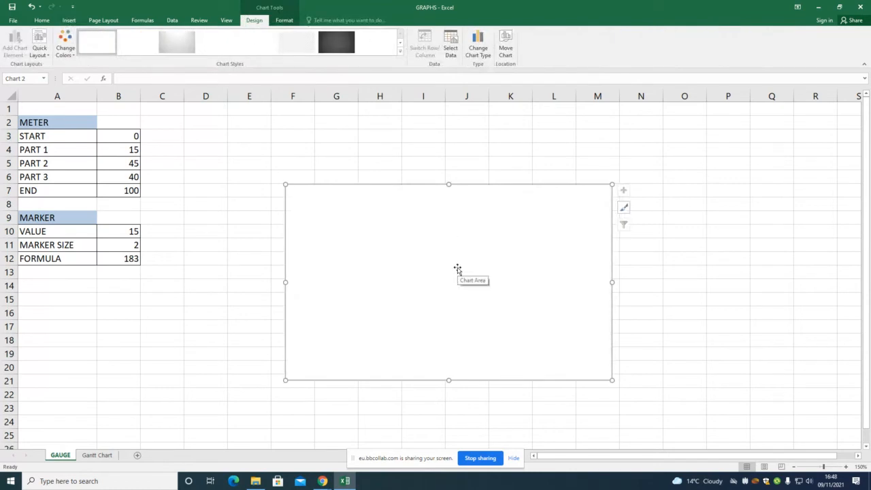
drag(414, 187, 401, 130)
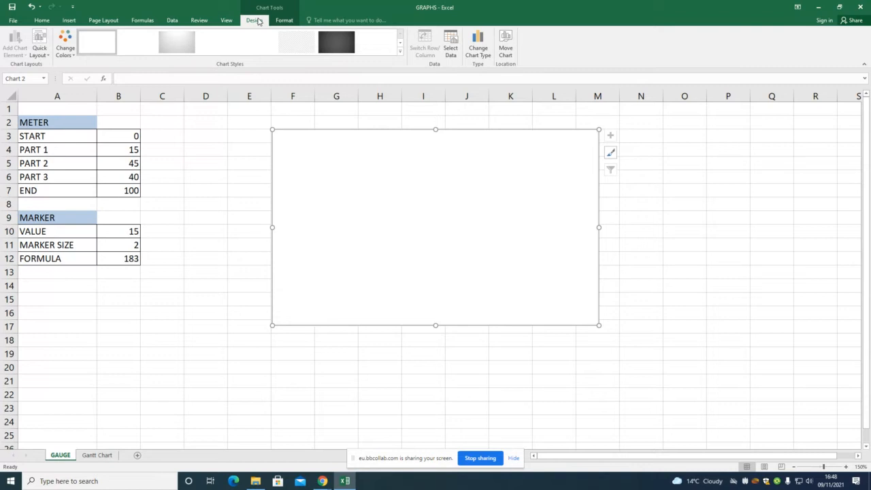
Add a data series to the doughnut chart, named from cell A2 (METER) with values from B3:B7
click(450, 54)
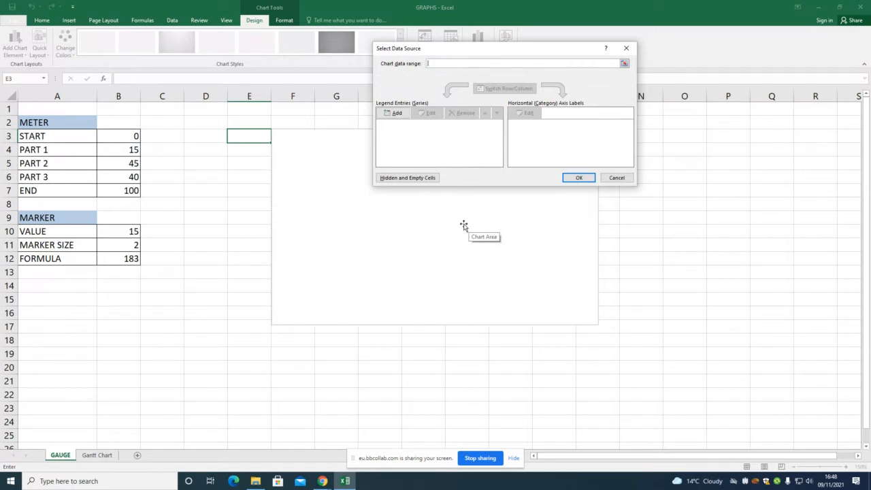
click(394, 114)
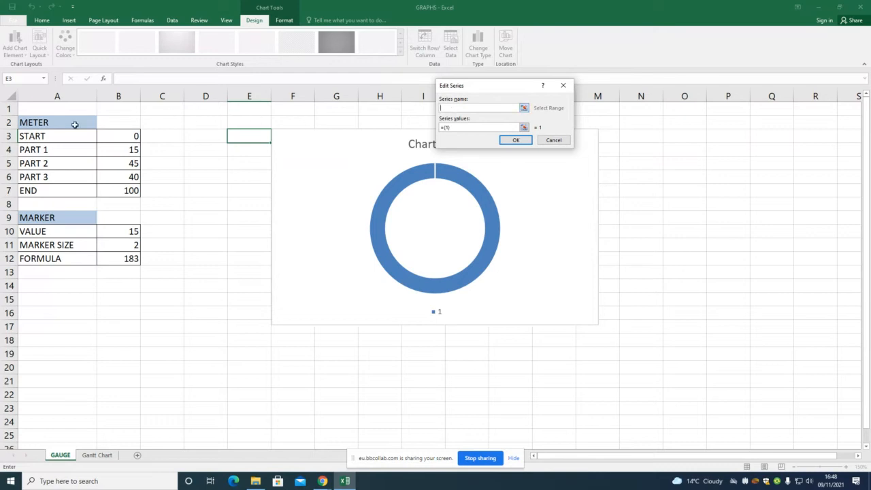
click(46, 120)
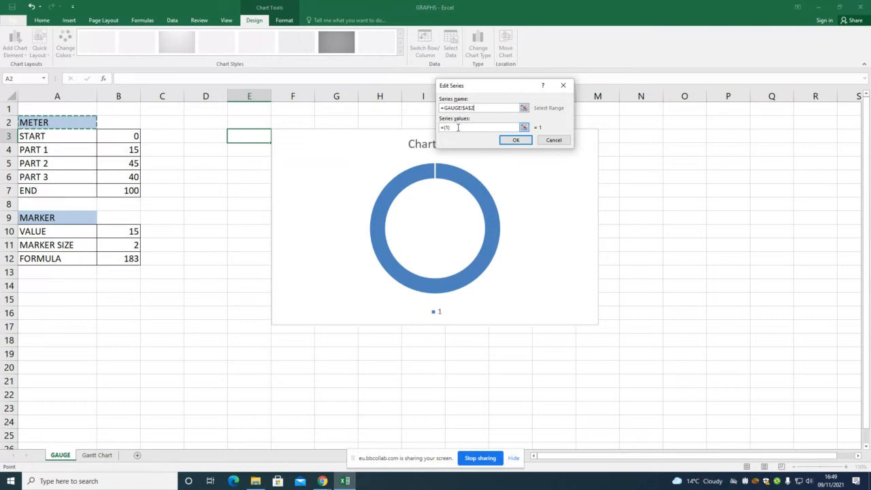
drag(458, 127, 443, 129)
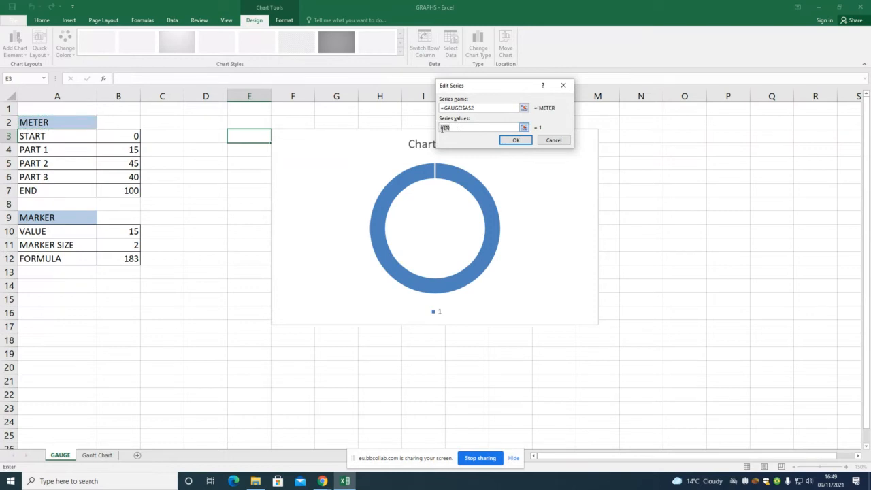
key(BackSpace)
drag(128, 136, 125, 170)
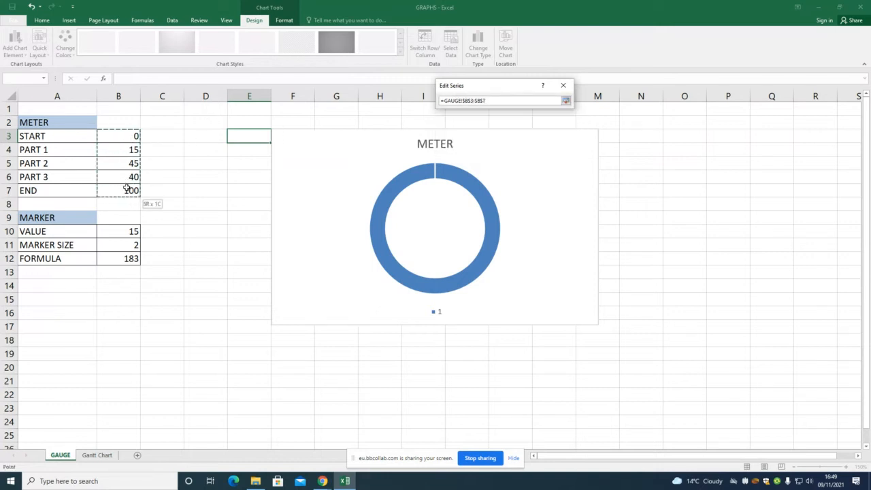
drag(127, 188, 127, 187)
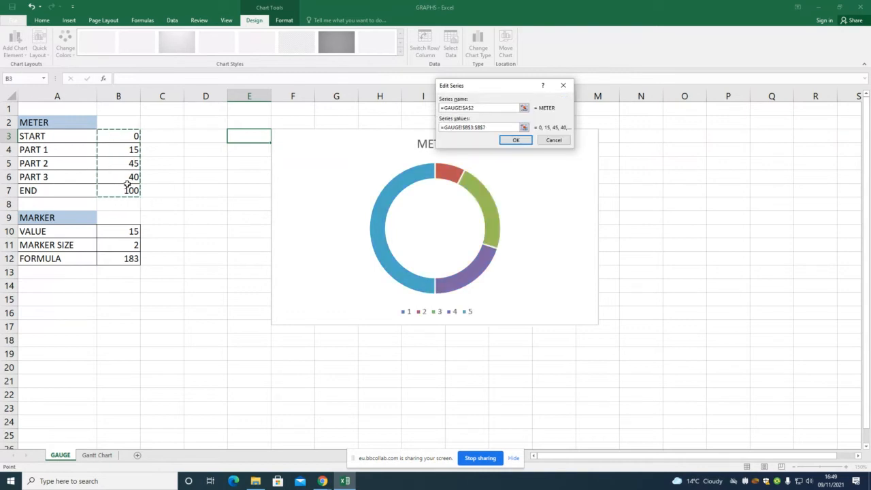
click(508, 142)
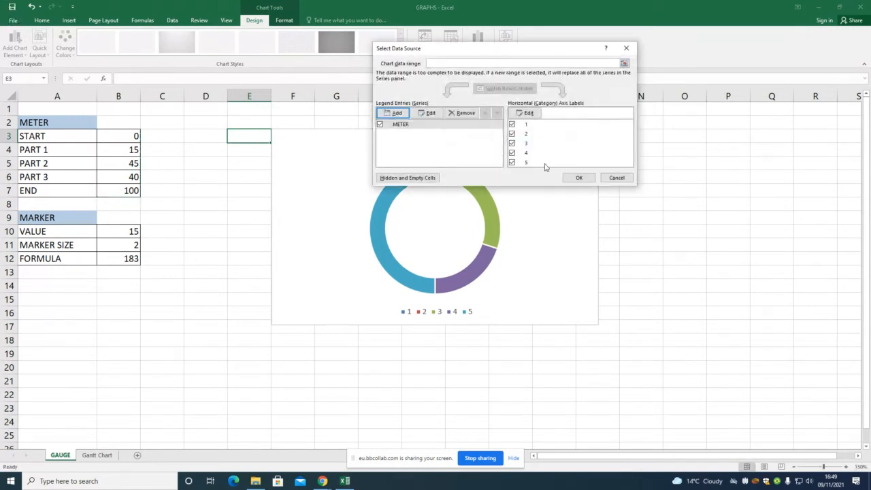
click(578, 179)
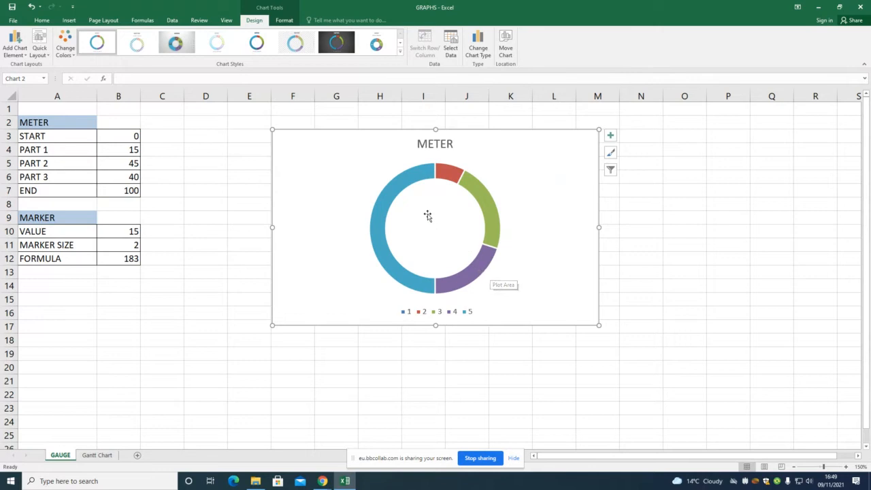
Rotate the METER doughnut series by setting its angle of first slice to 270°
click(397, 194)
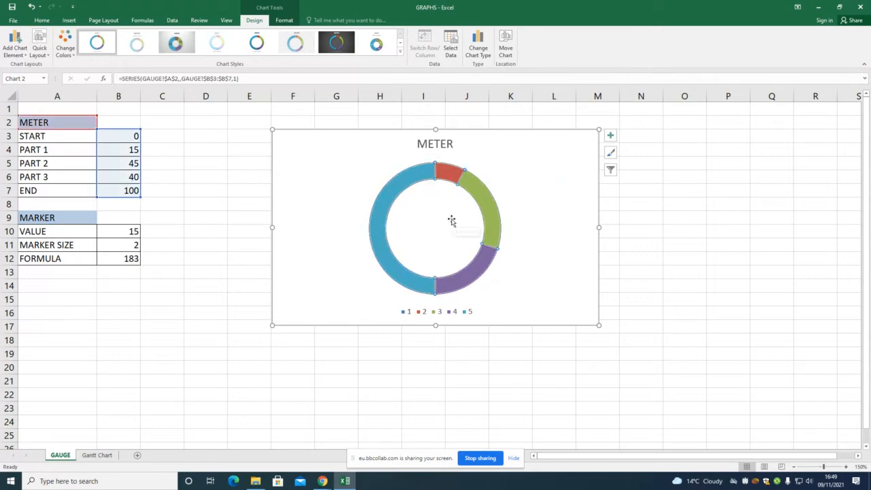
right_click(399, 187)
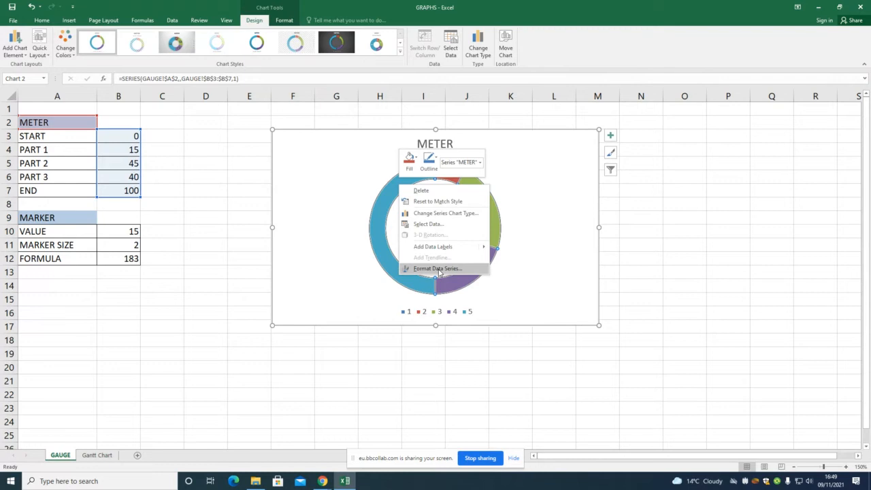
click(439, 269)
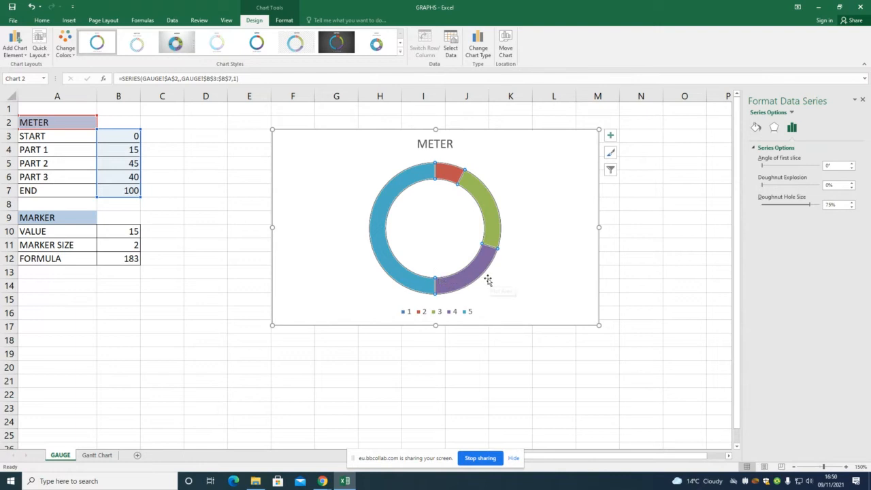
mouse_move(452, 277)
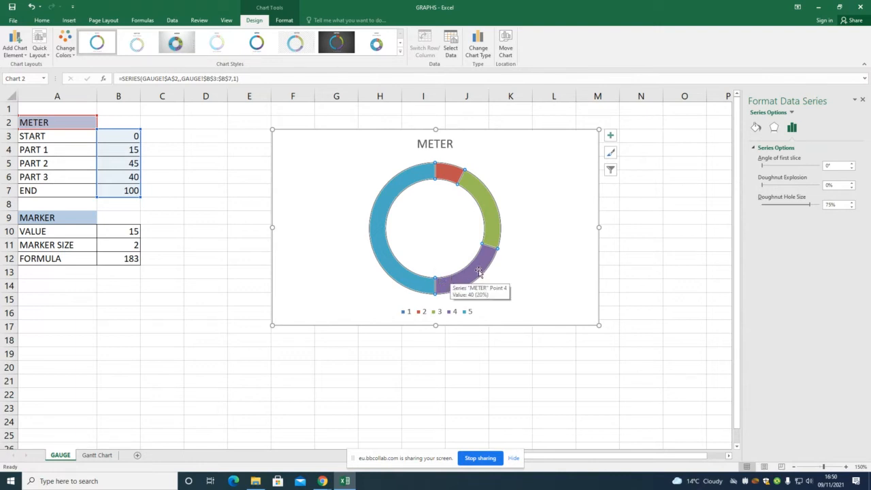
mouse_move(390, 192)
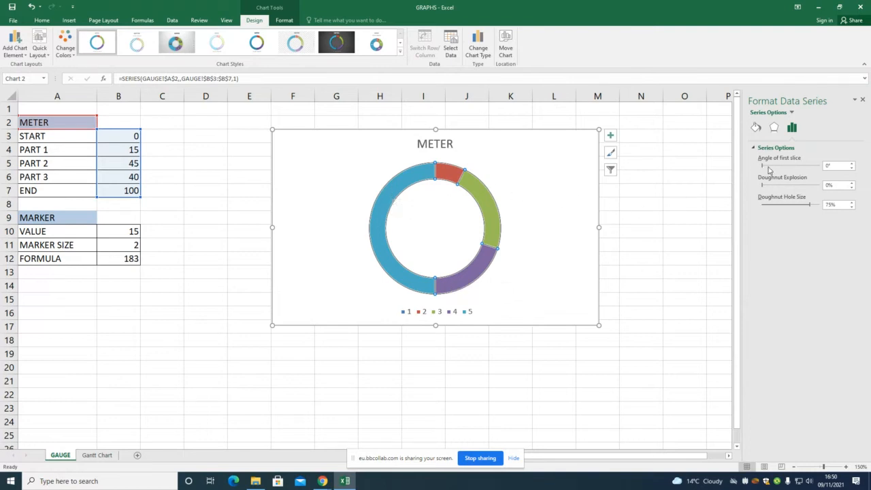
click(825, 166)
text(270)
key(Return)
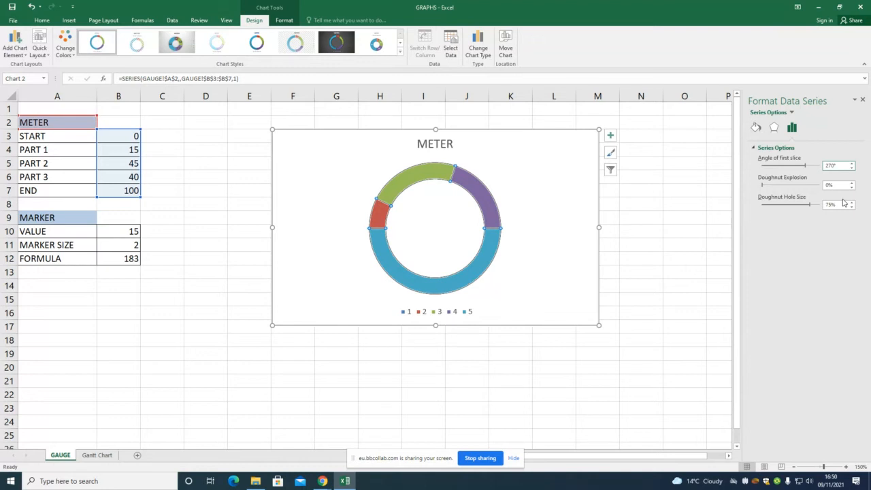
Set the END slice, the lower half of the doughnut, to no fill
click(461, 280)
click(461, 280)
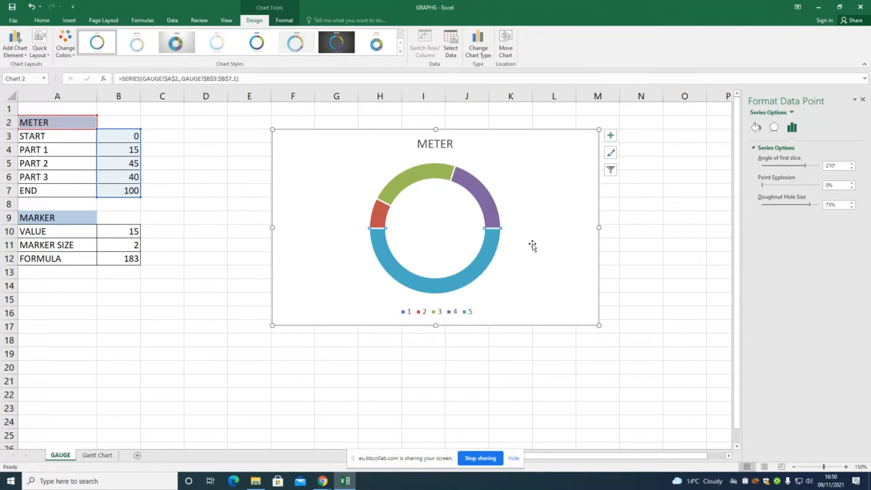
click(757, 128)
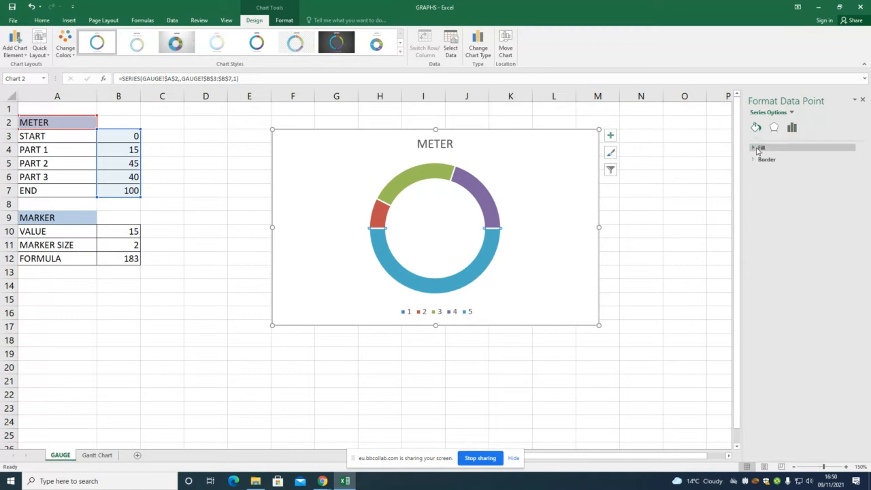
click(758, 149)
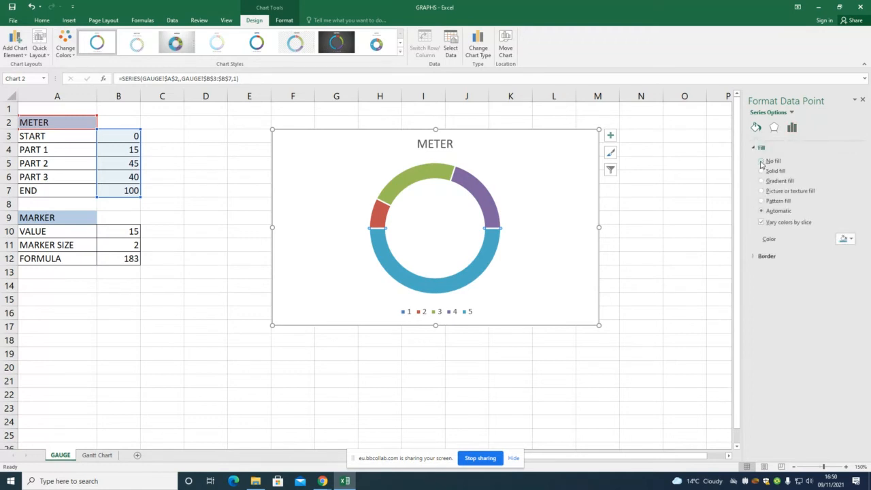
click(762, 162)
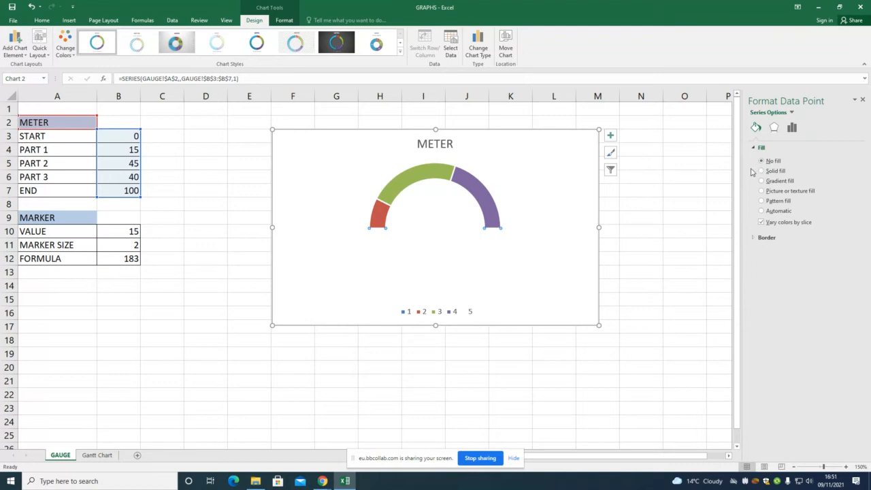
Fill the PART 1 slice with standard red and the PART 2 slice with standard yellow
click(376, 216)
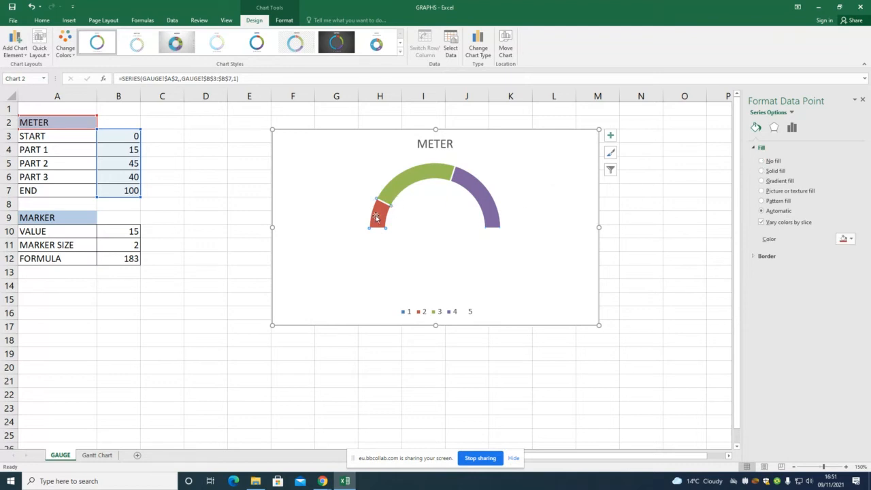
click(850, 243)
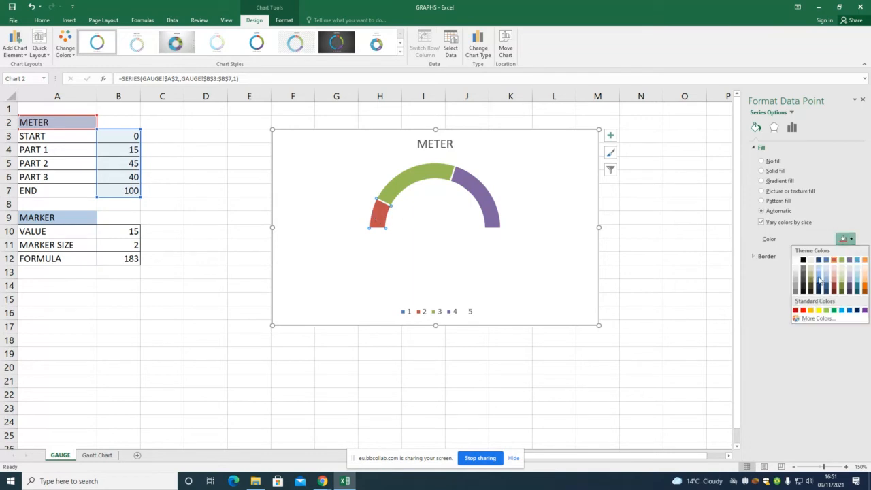
click(805, 314)
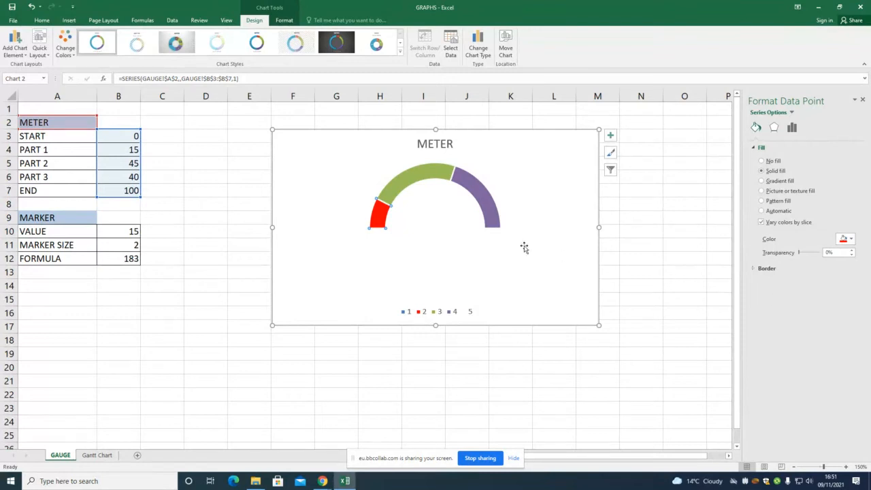
click(402, 188)
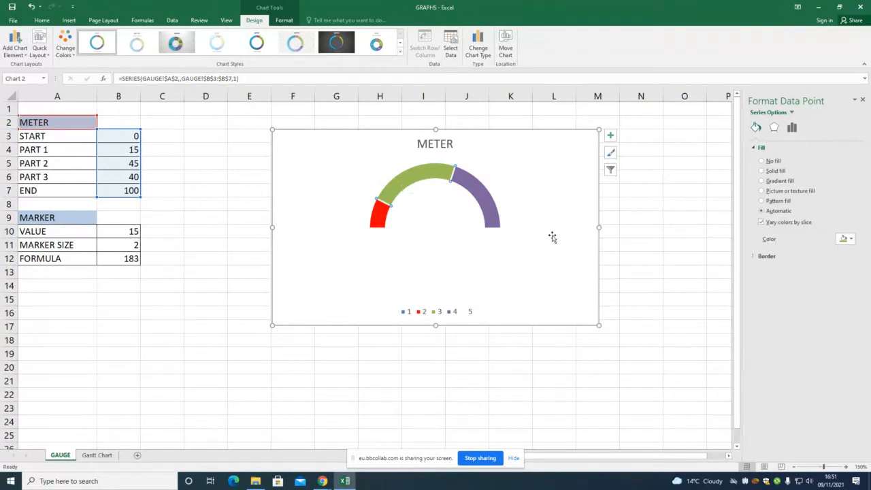
click(848, 240)
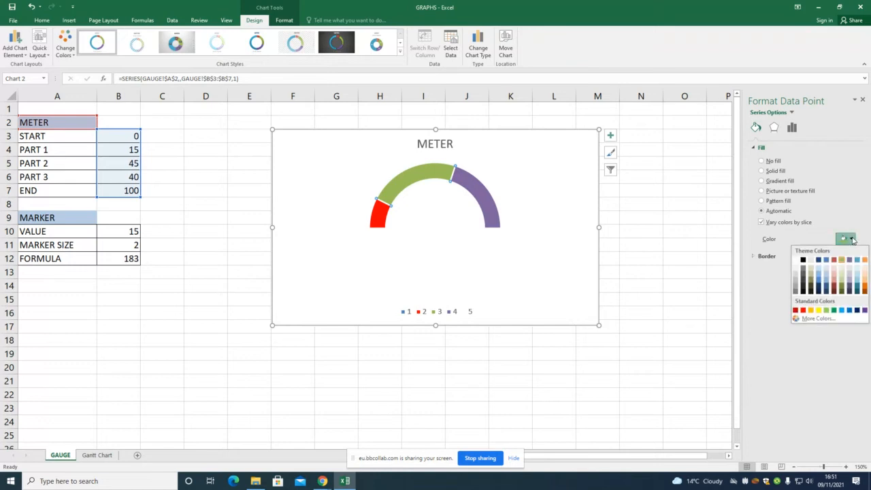
click(819, 310)
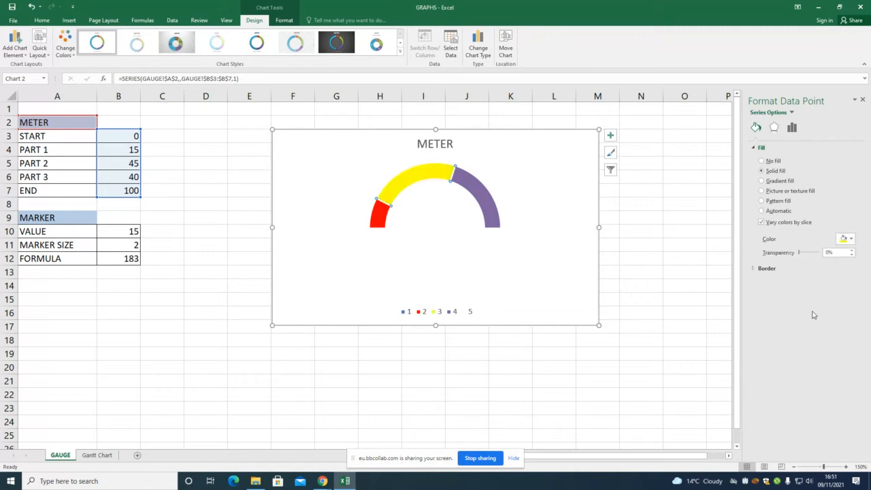
Fill the PART 3 slice with the standard dark green and delete the chart's legend
click(485, 203)
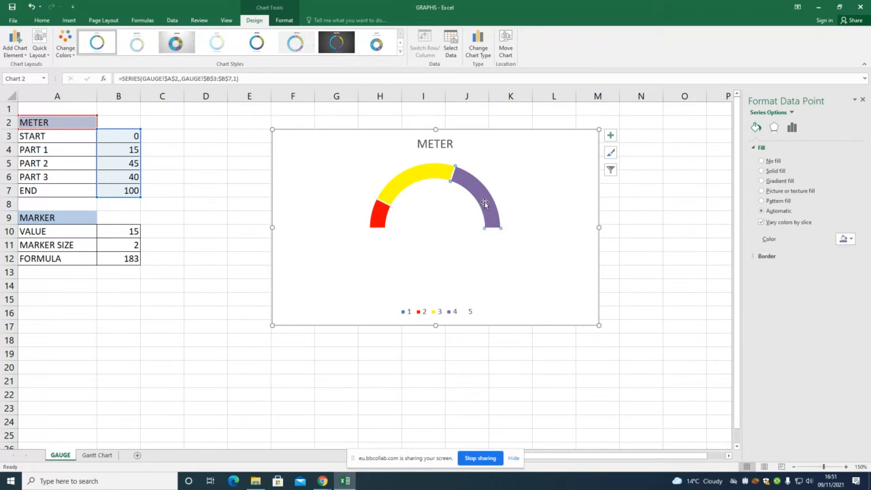
click(852, 241)
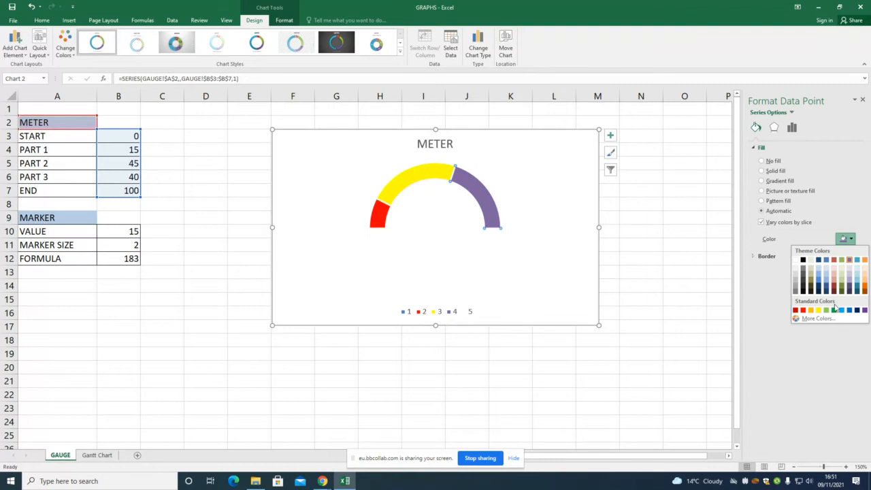
click(827, 310)
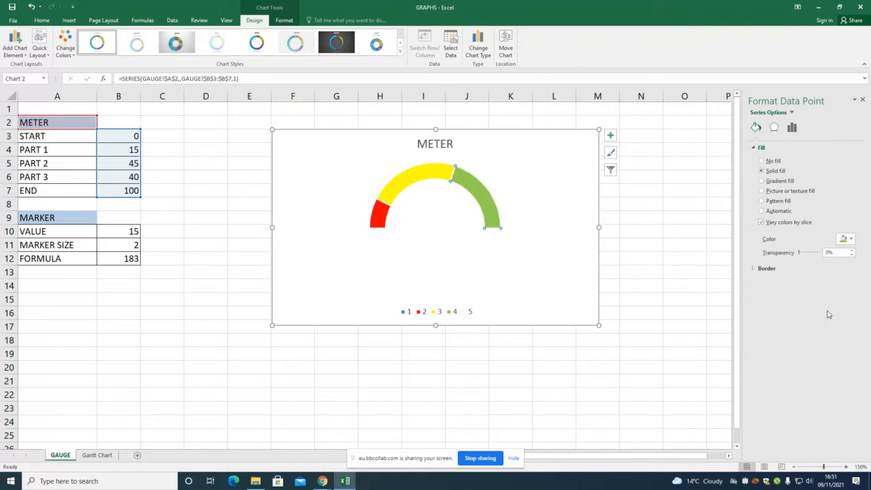
click(850, 242)
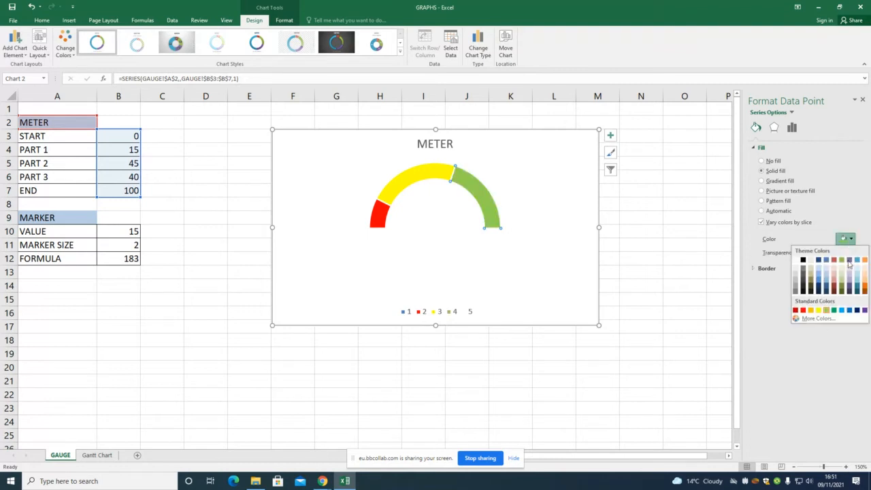
click(843, 289)
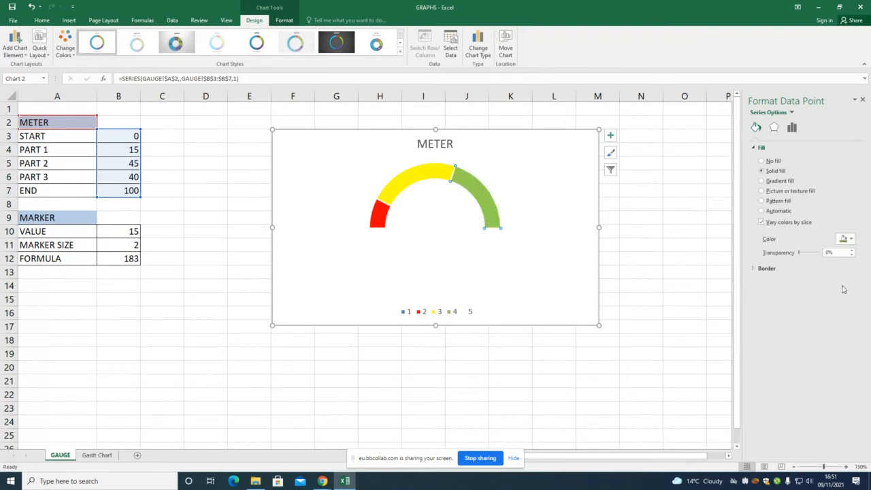
click(851, 241)
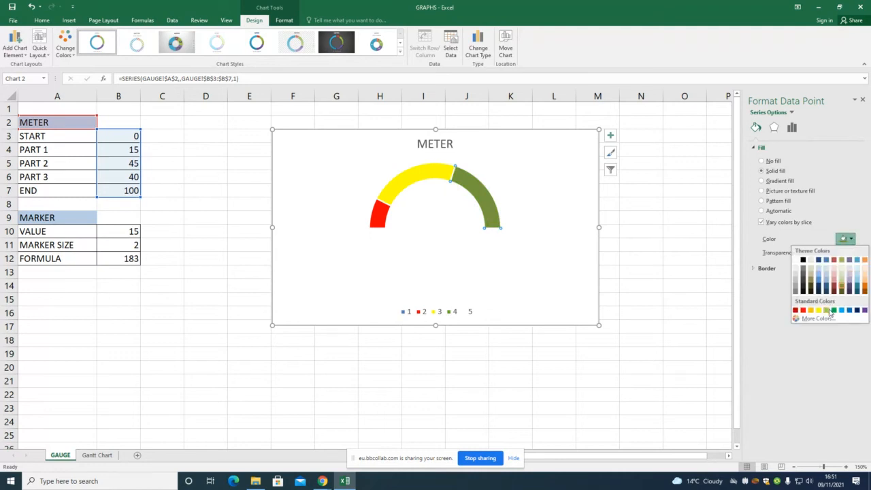
click(826, 311)
click(851, 239)
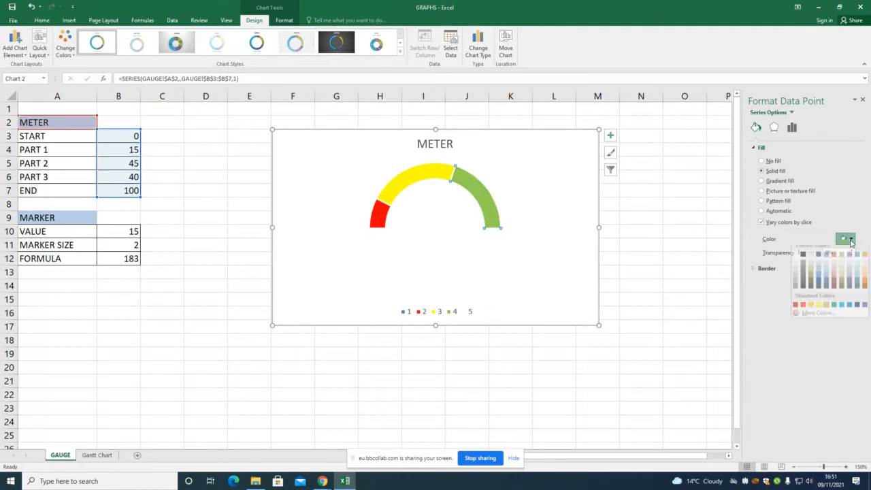
click(835, 311)
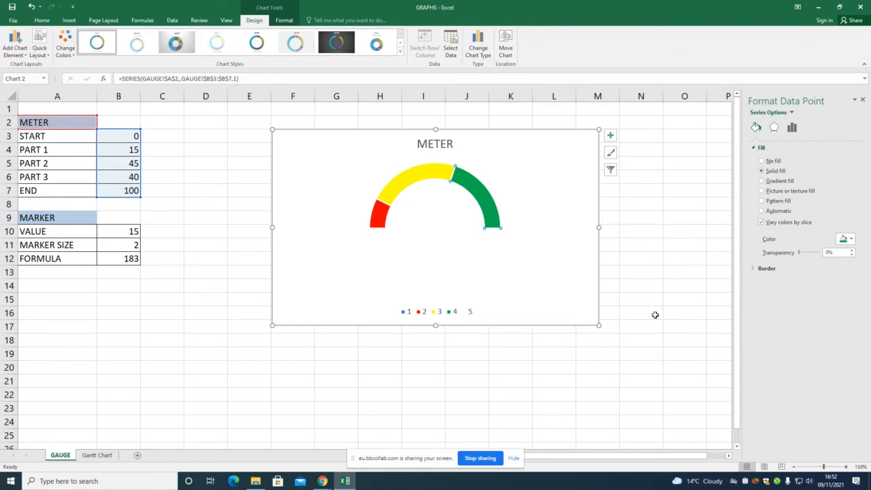
click(446, 313)
key(Delete)
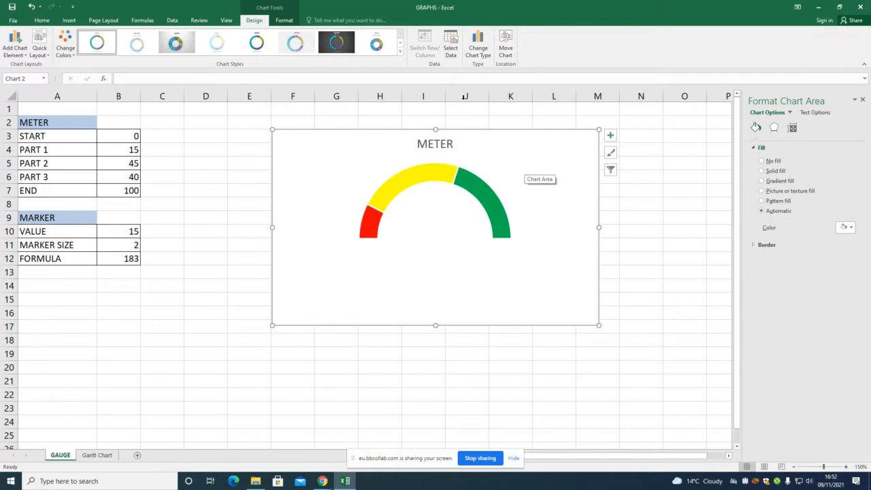
Add a second data series to the chart, named from cell A9 (MARKER) with values from B10:B12
click(449, 52)
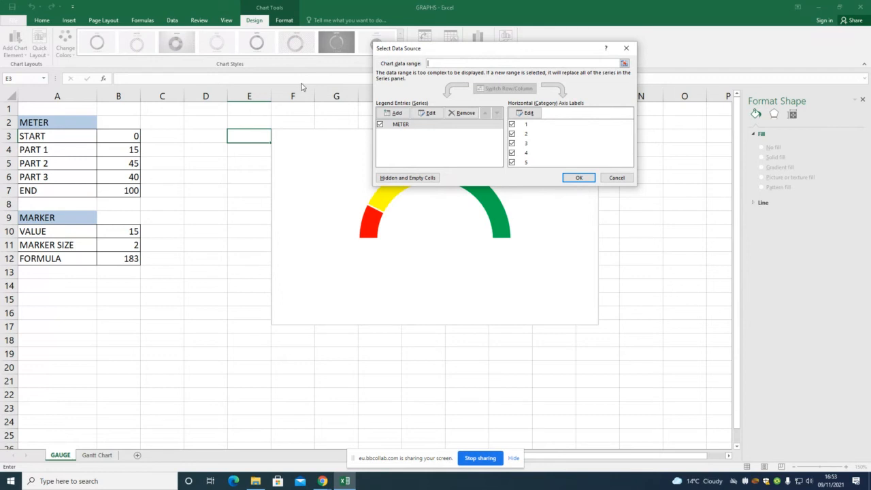
click(401, 111)
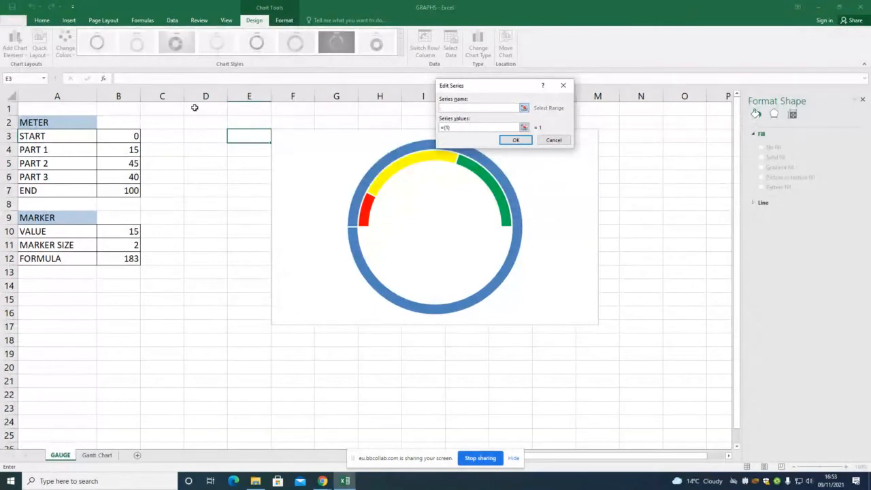
click(54, 218)
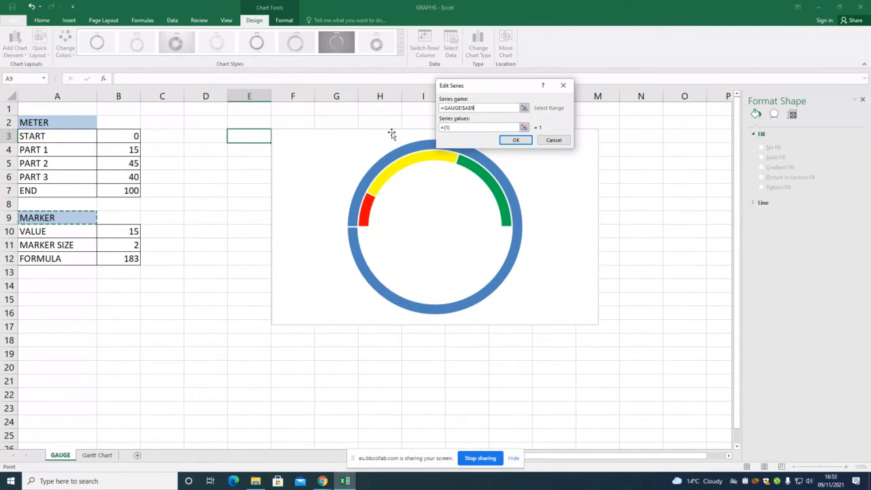
click(440, 129)
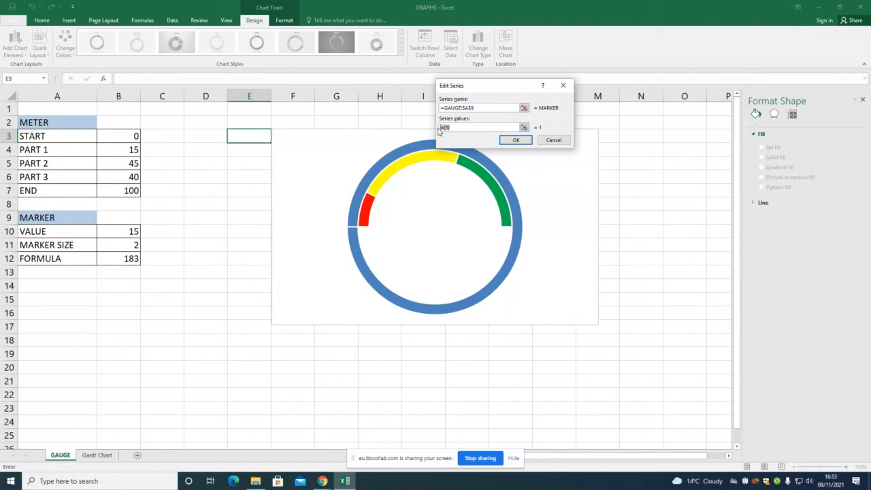
key(BackSpace)
drag(117, 234, 119, 255)
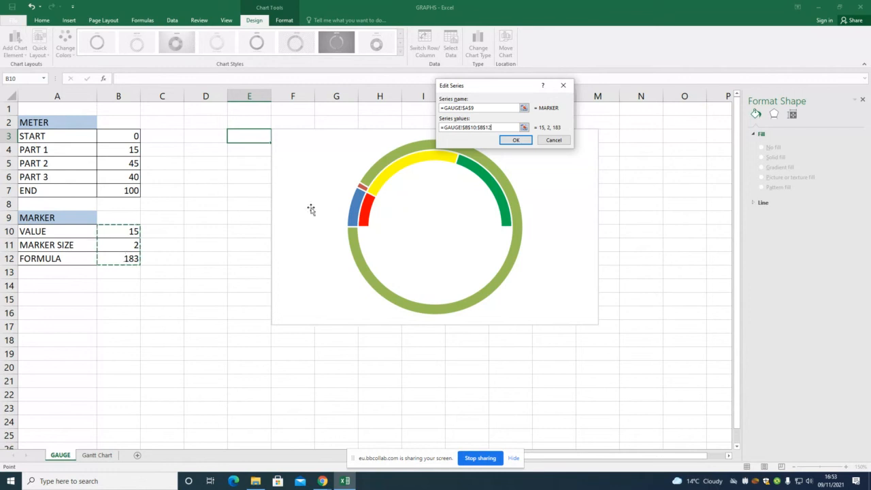
click(517, 141)
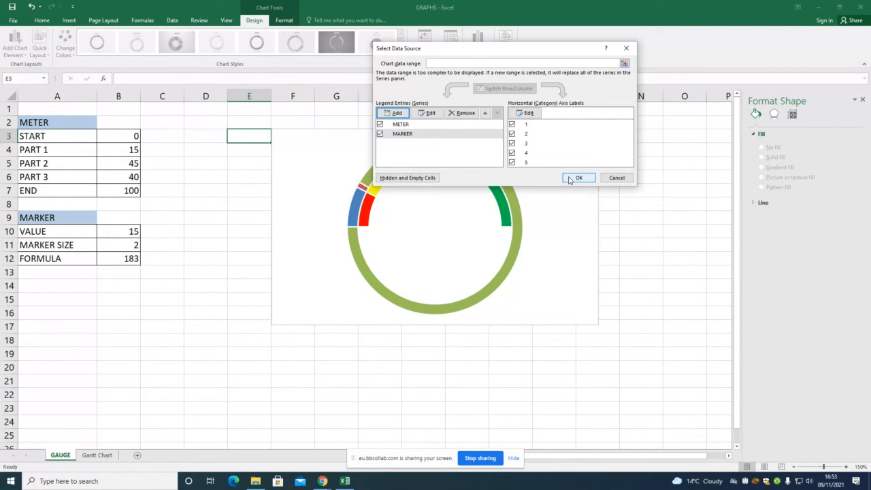
click(570, 179)
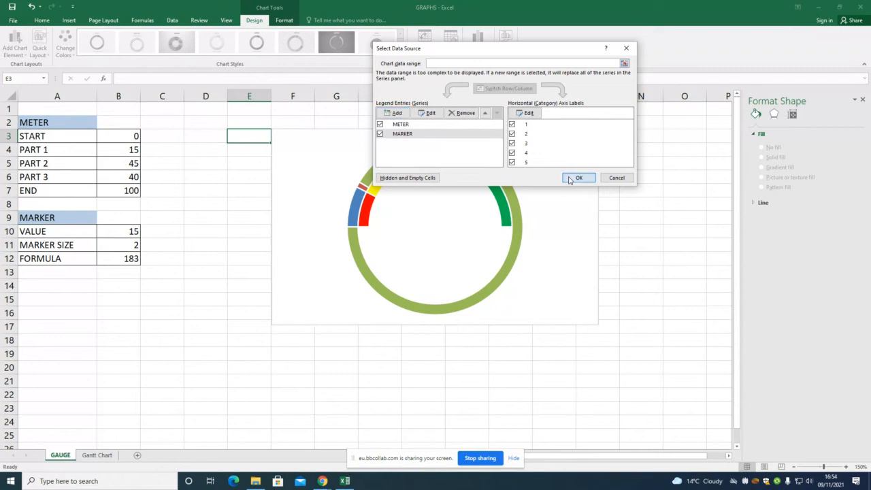
click(570, 179)
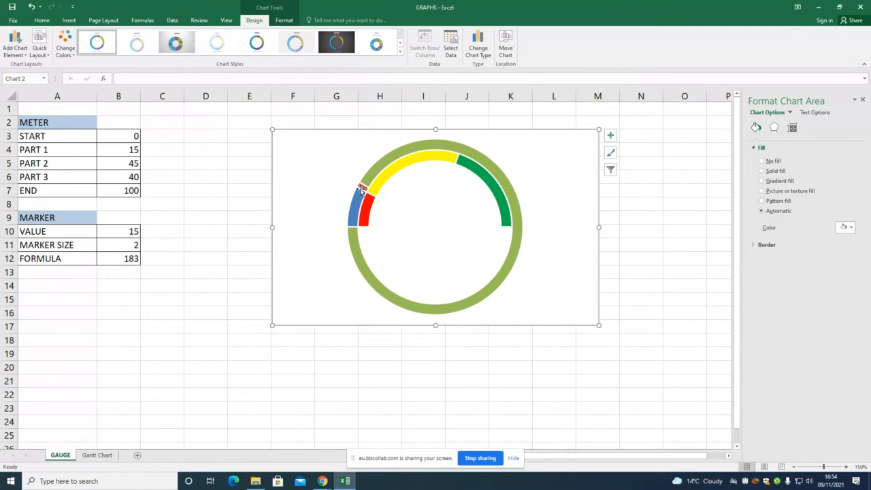
Change the MARKER series to a Pie chart plotted on the secondary axis, keeping METER as a Doughnut
right_click(401, 153)
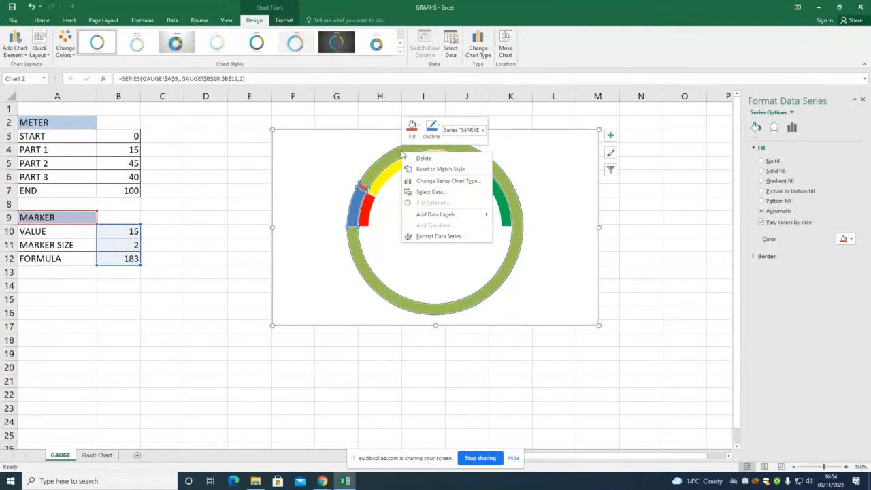
click(430, 182)
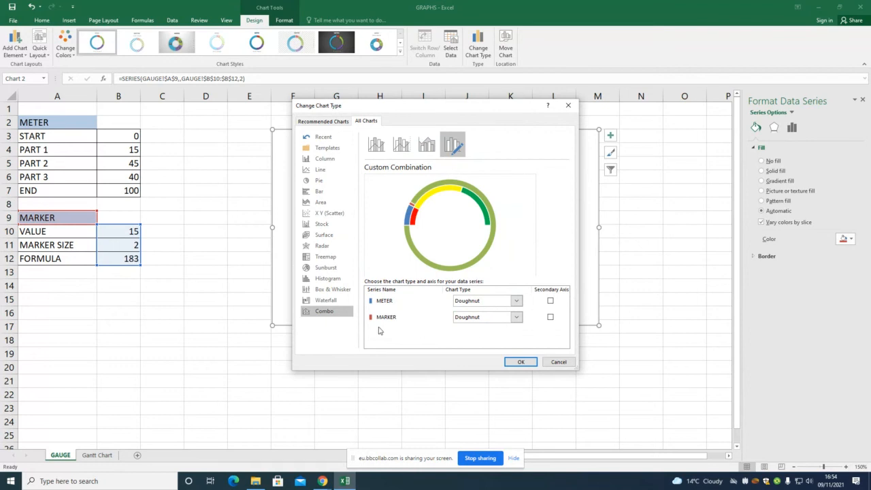
click(516, 318)
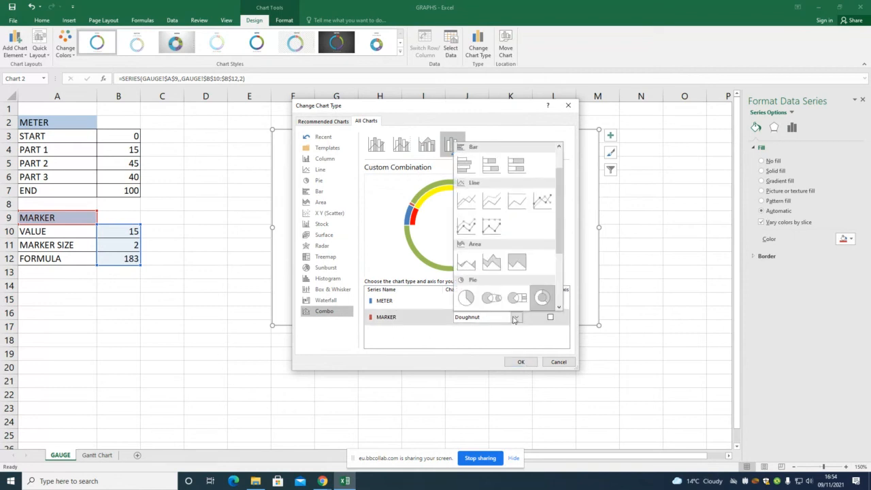
click(466, 299)
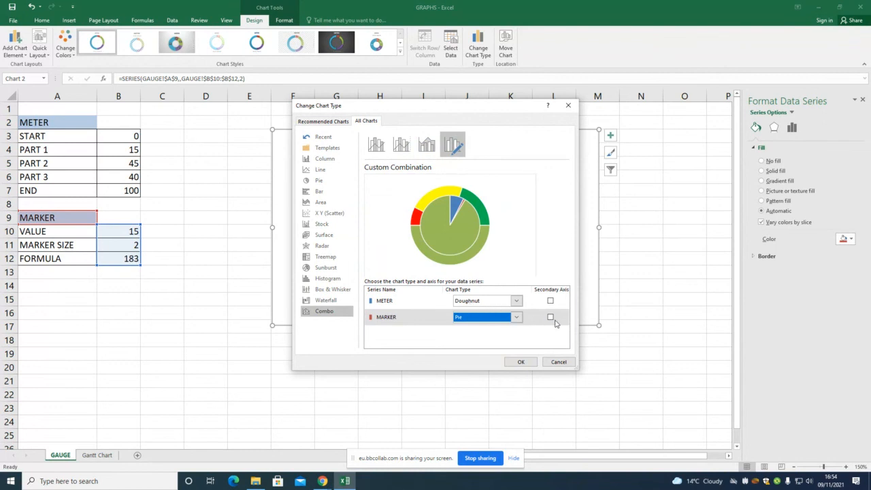
click(551, 317)
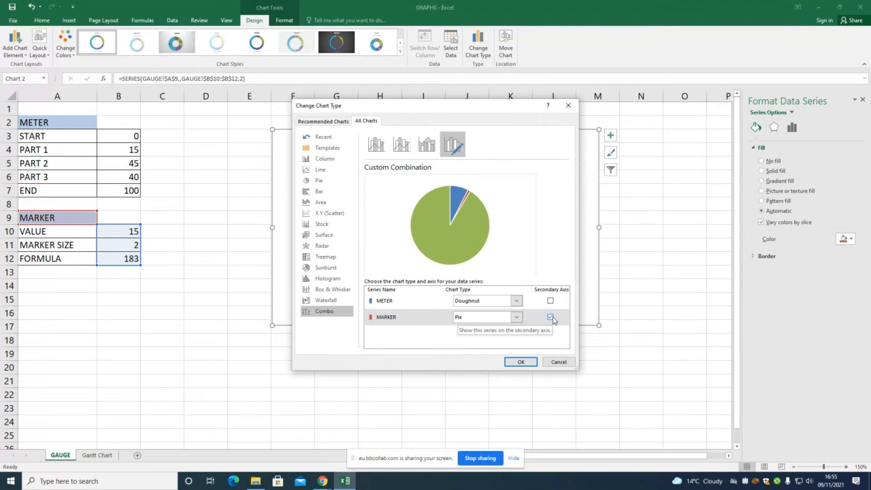
click(521, 362)
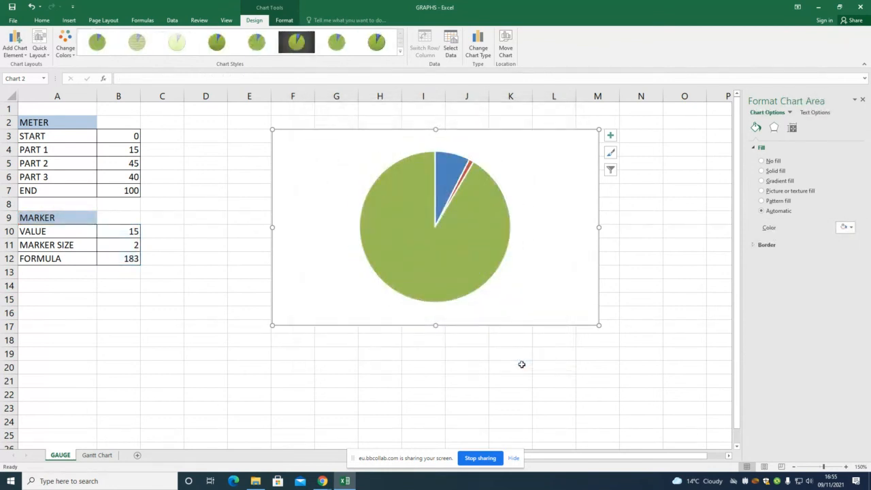
Set the MARKER pie's angle of first slice to 270°
mouse_move(397, 197)
right_click(398, 212)
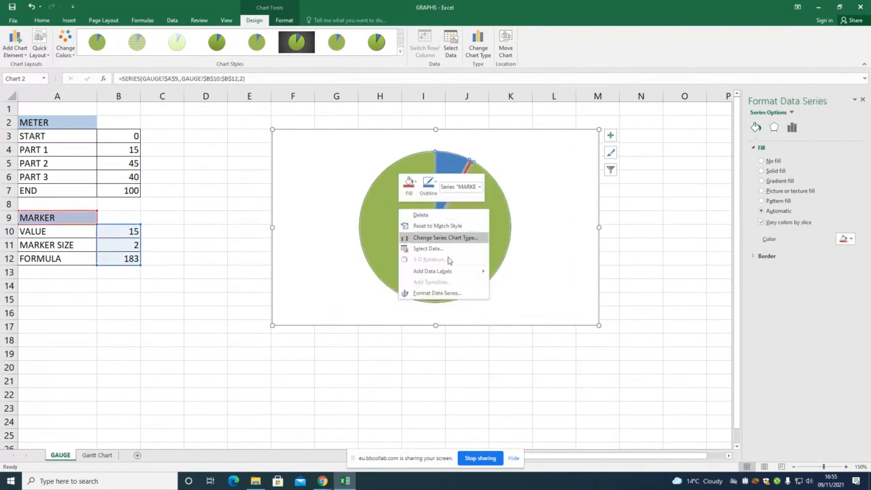
click(453, 294)
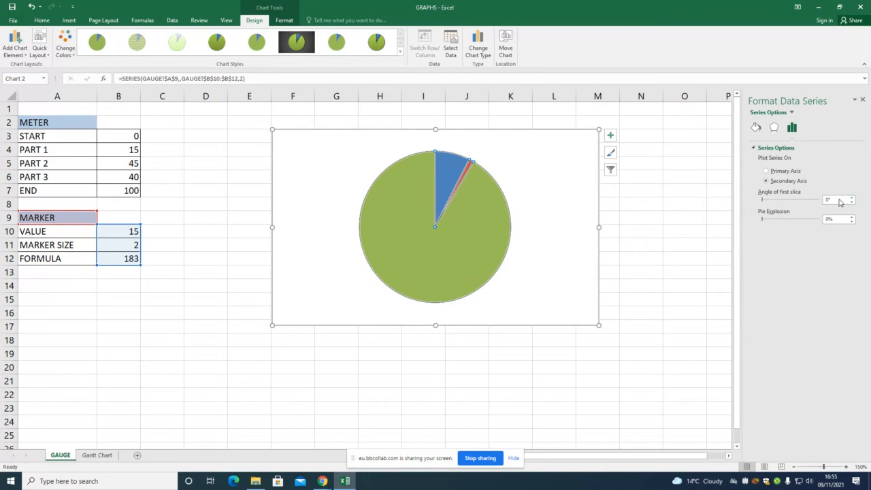
drag(833, 199, 826, 202)
text(270)
key(Return)
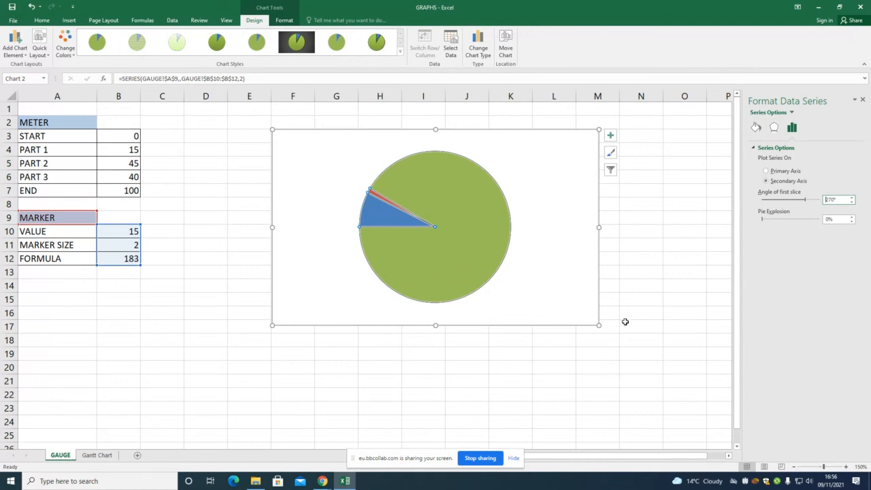
Set the MARKER pie's large FORMULA slice and its VALUE slice to no fill
click(432, 253)
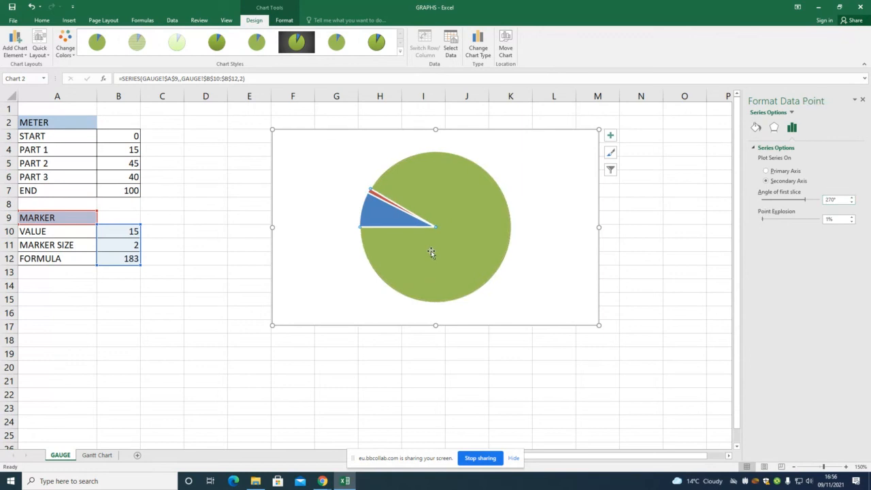
click(756, 128)
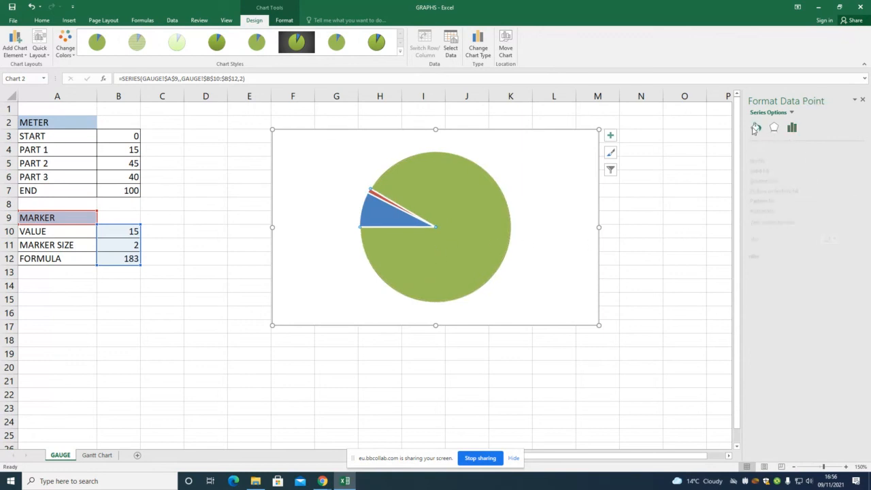
click(762, 161)
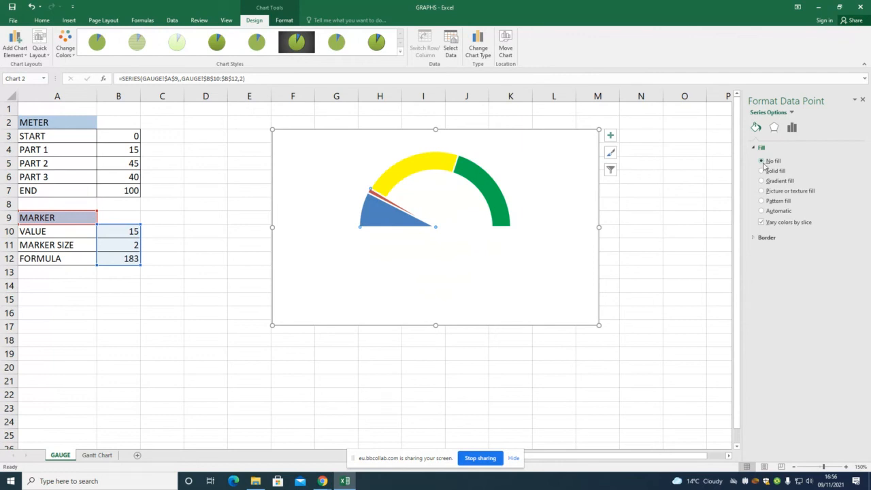
key(ctrl+z)
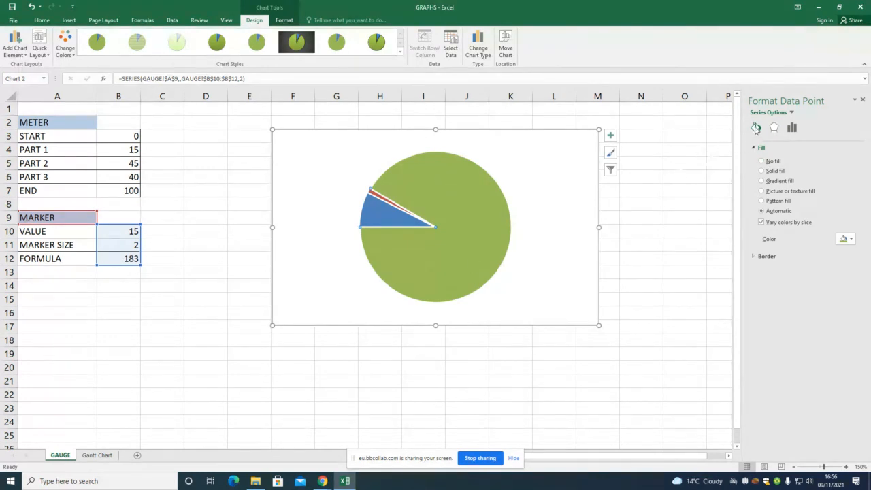
click(762, 161)
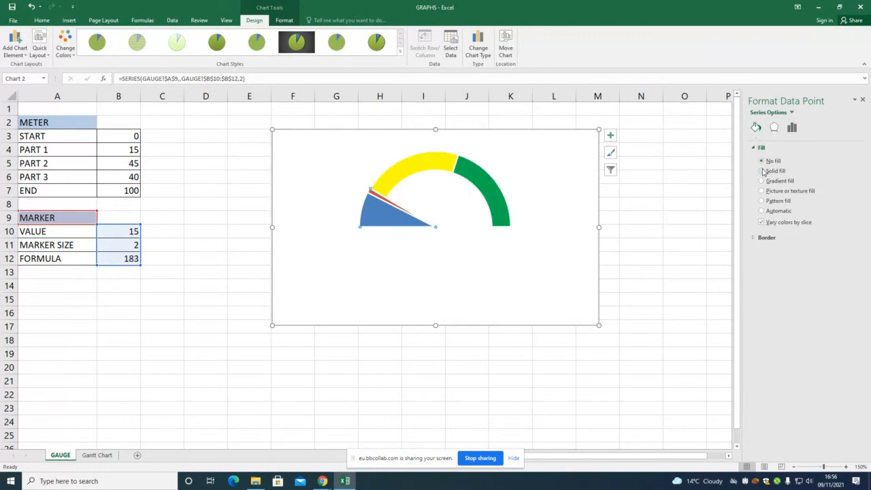
click(379, 216)
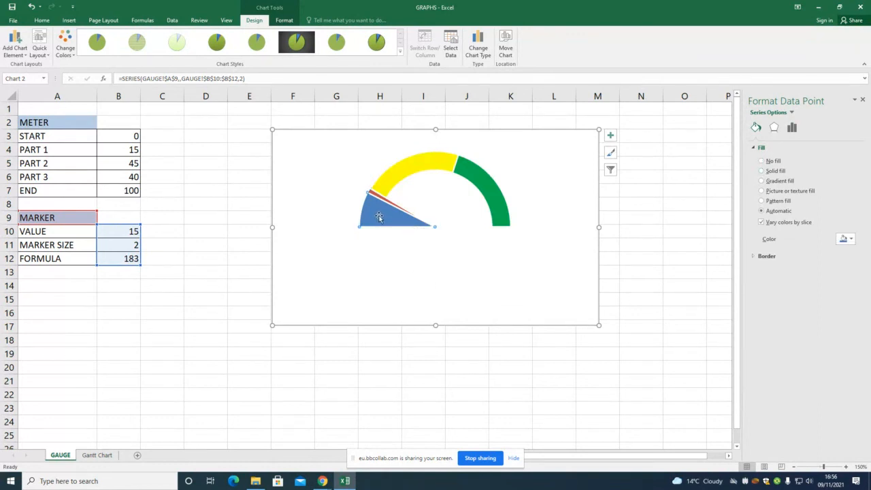
click(761, 161)
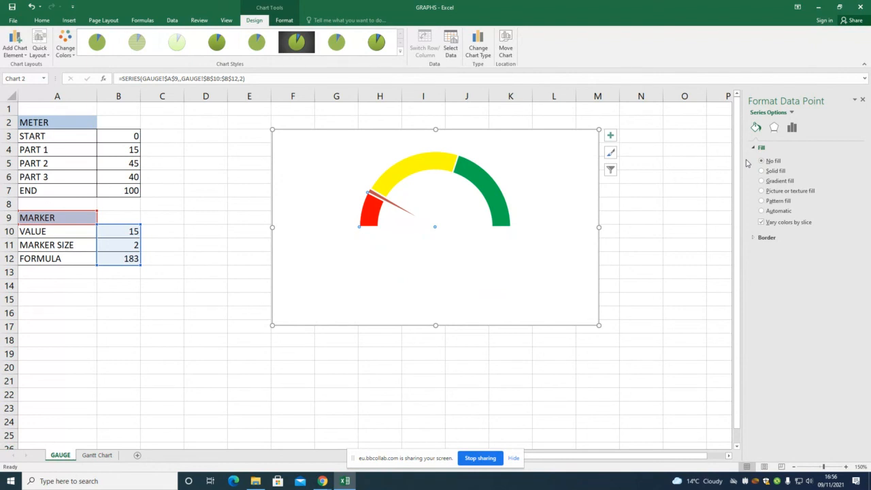
Fill the thin MARKER SIZE slice with solid black and give it a solid black border
click(379, 196)
click(848, 242)
click(805, 265)
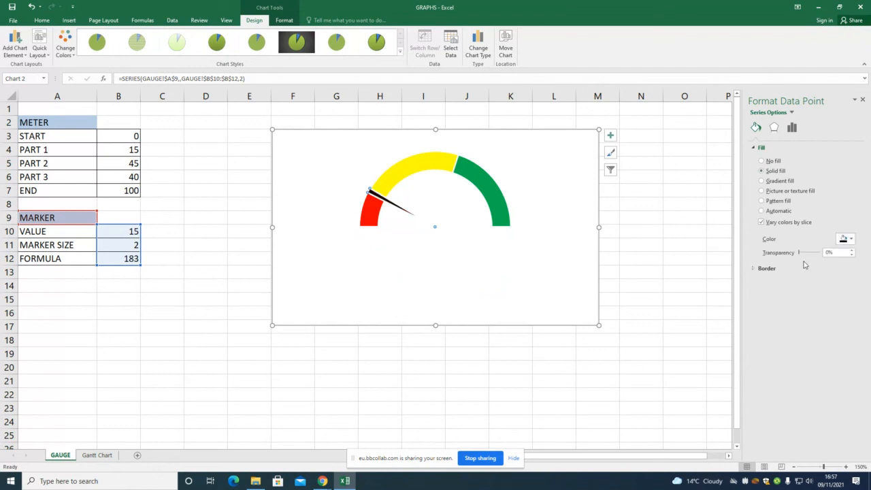
click(767, 269)
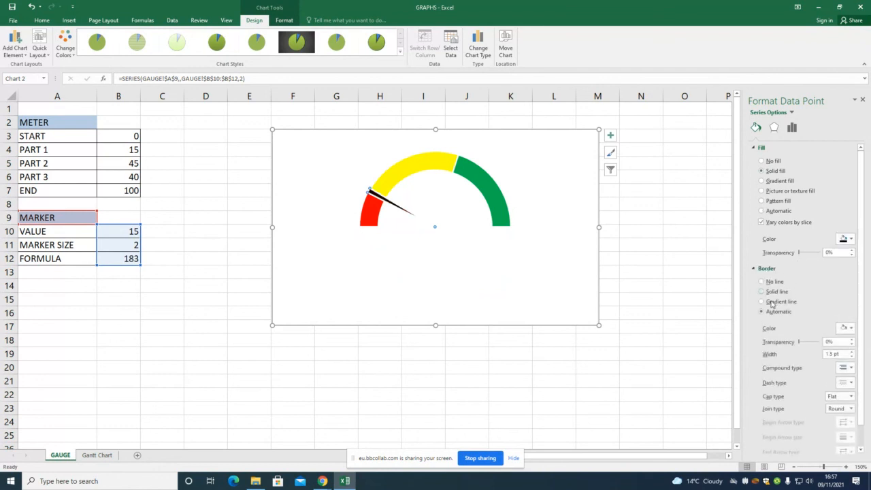
click(763, 291)
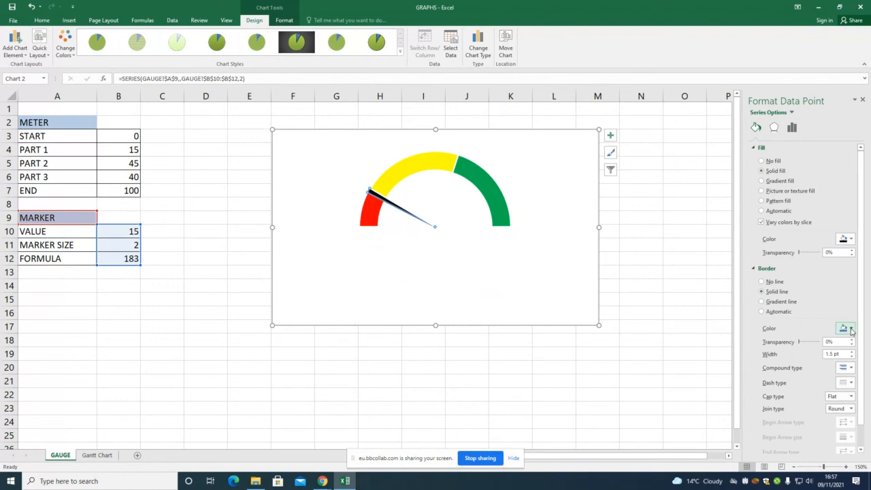
click(851, 331)
click(804, 353)
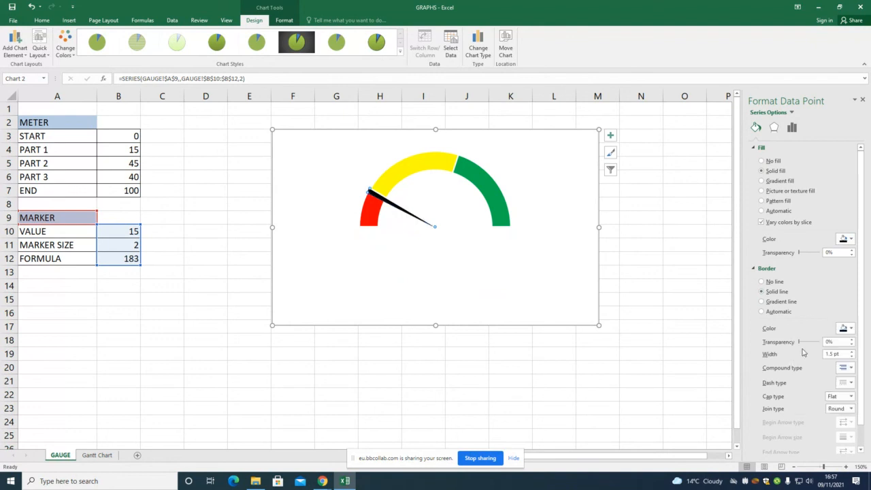
click(649, 311)
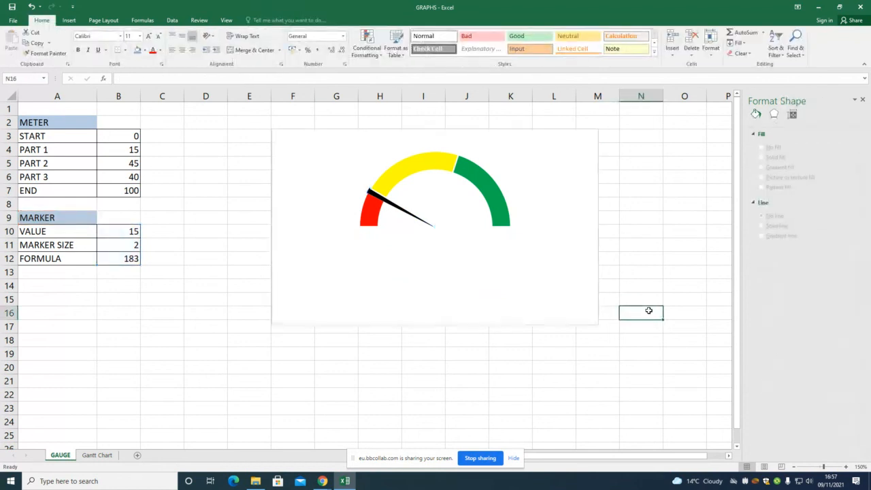
click(383, 195)
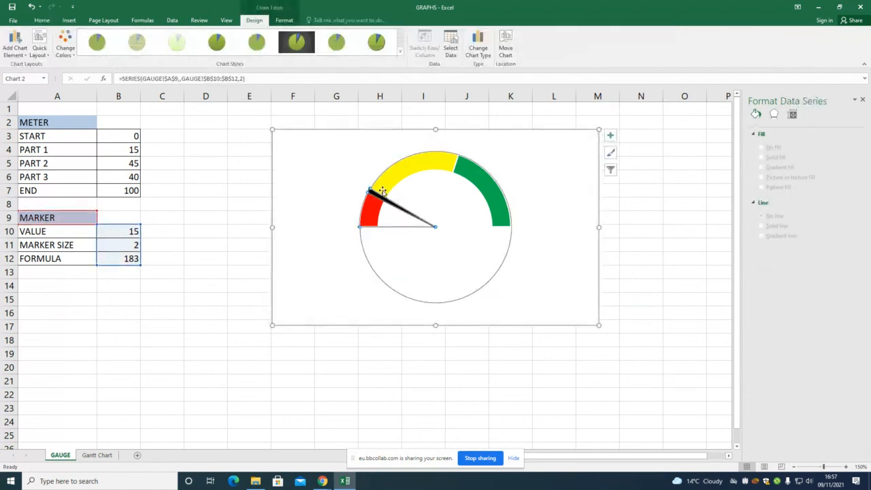
click(756, 128)
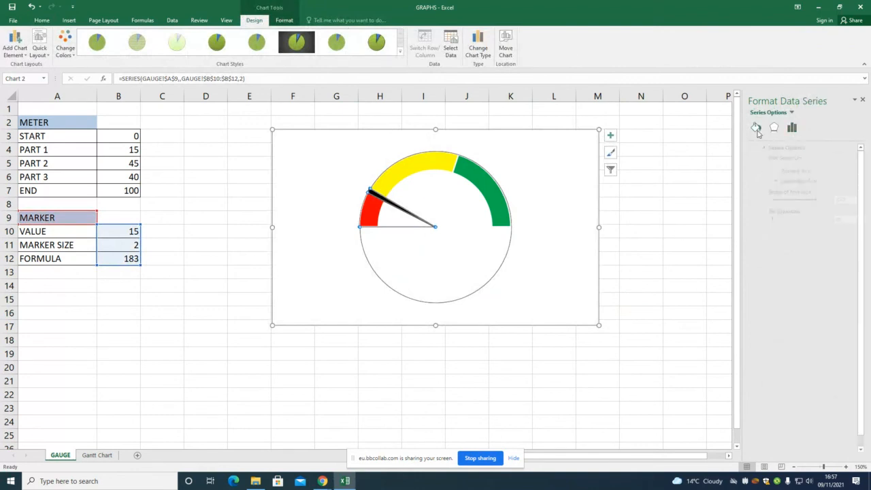
click(636, 270)
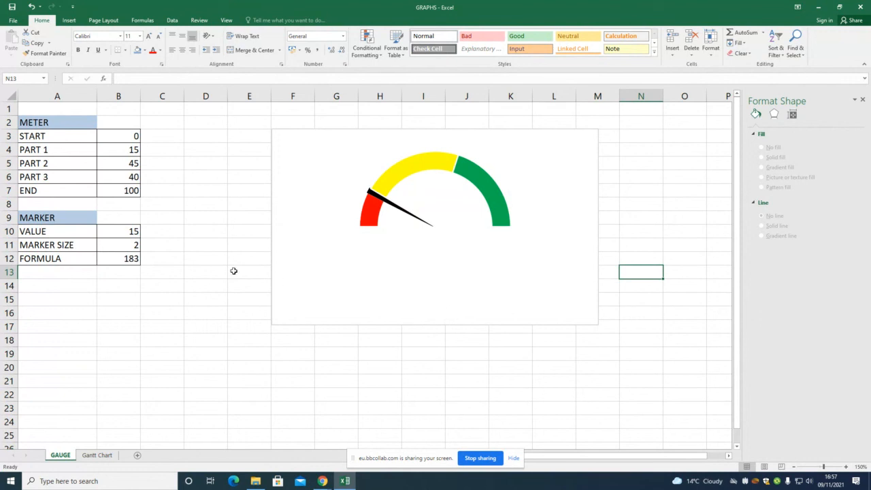
Set the marker VALUE in cell B10 to 100 to test the pointer
click(133, 231)
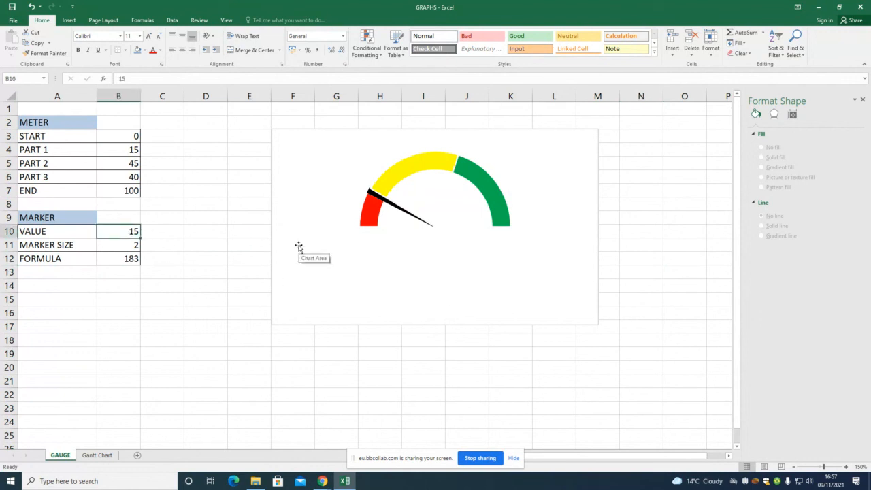
text(100)
key(Return)
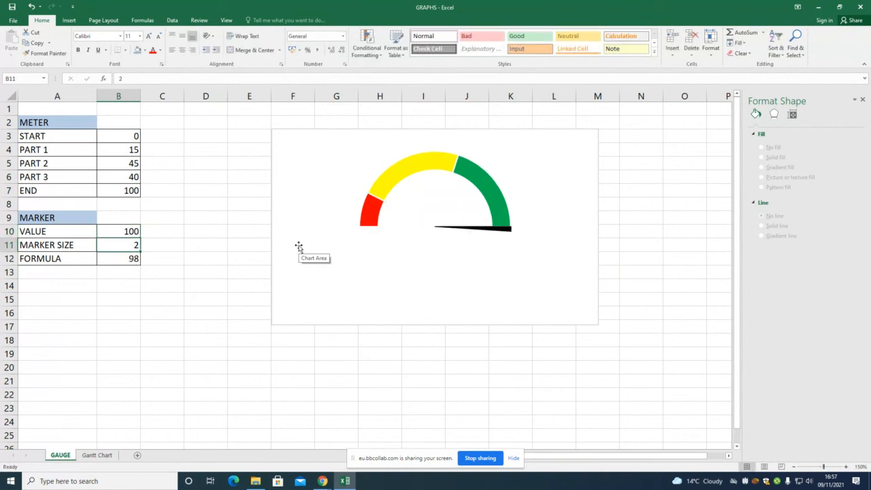
Set the marker VALUE in cell B10 to 10
click(129, 232)
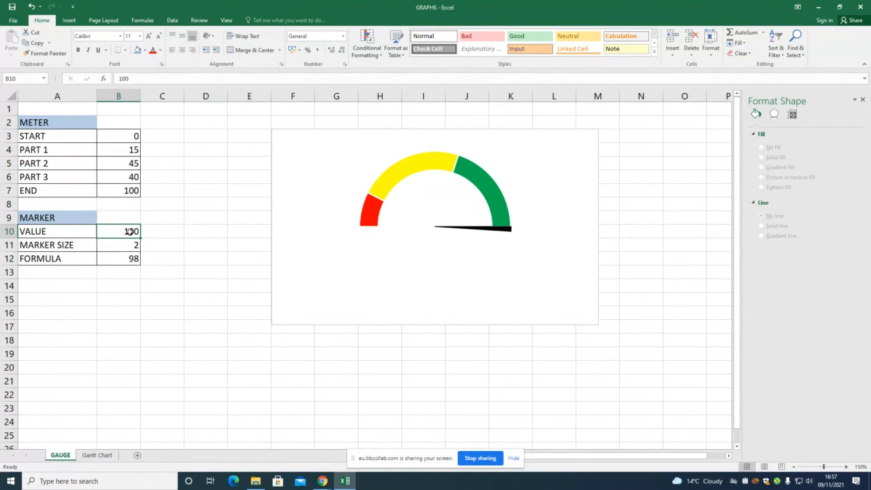
text(10)
key(Return)
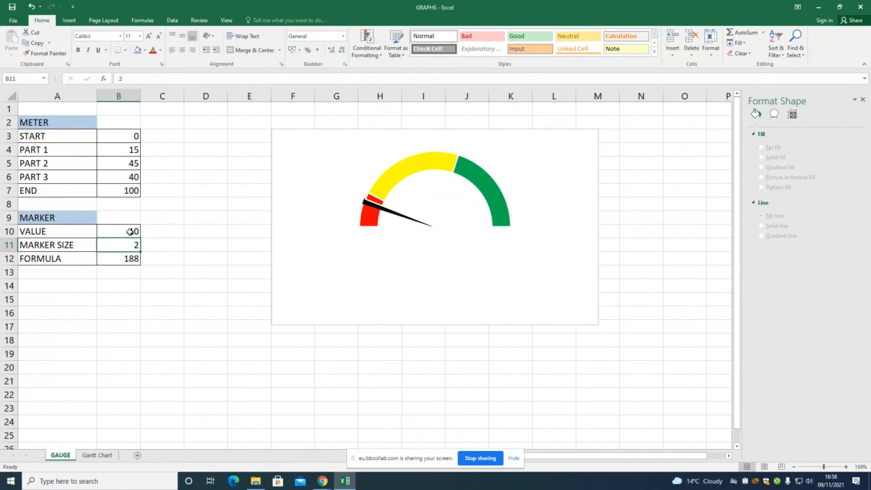
Try a solid border line on the large unfilled FORMULA slice of the MARKER pie and undo it
click(380, 209)
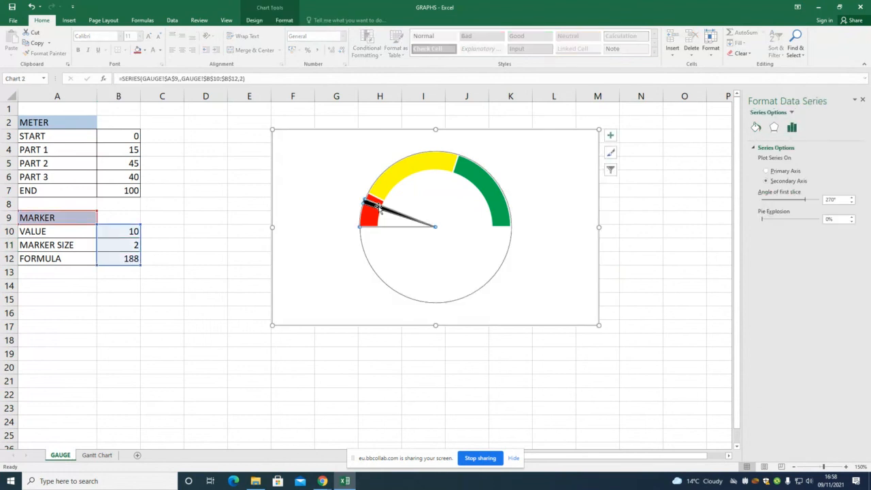
click(758, 129)
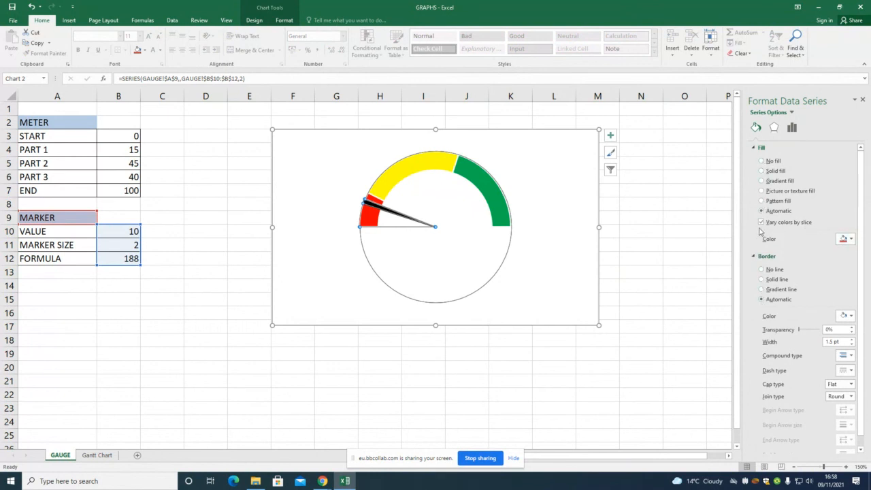
click(371, 206)
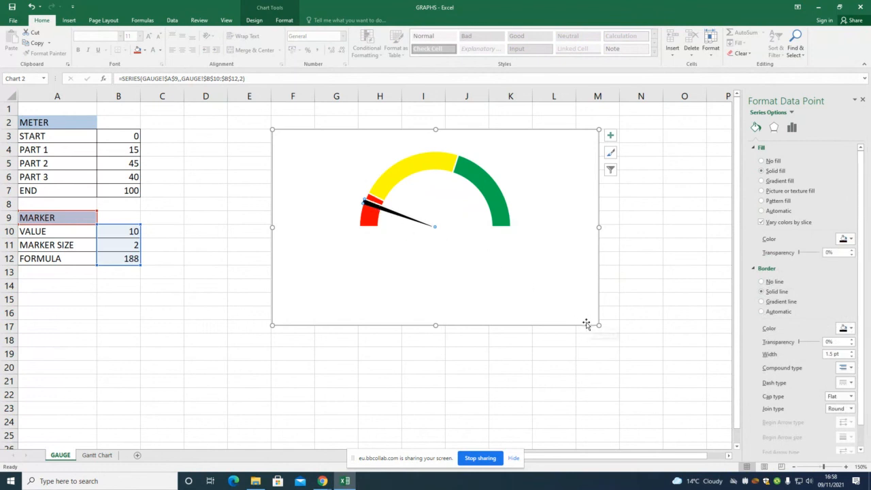
click(385, 252)
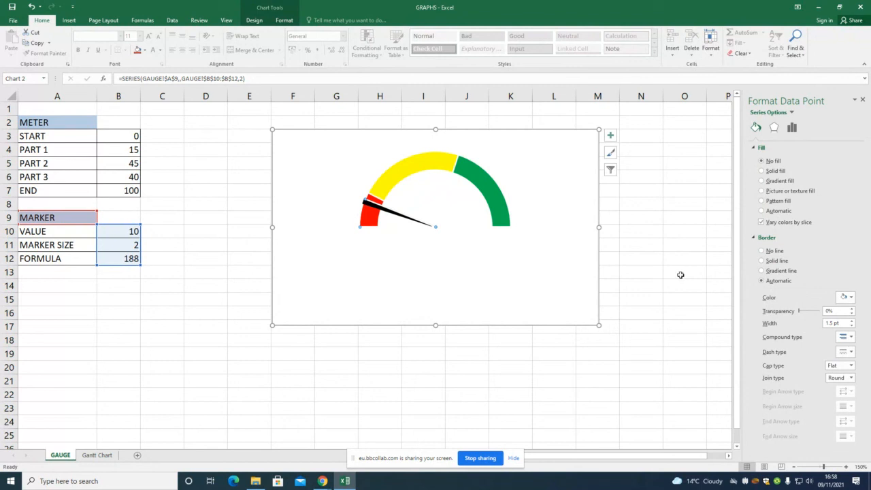
click(763, 260)
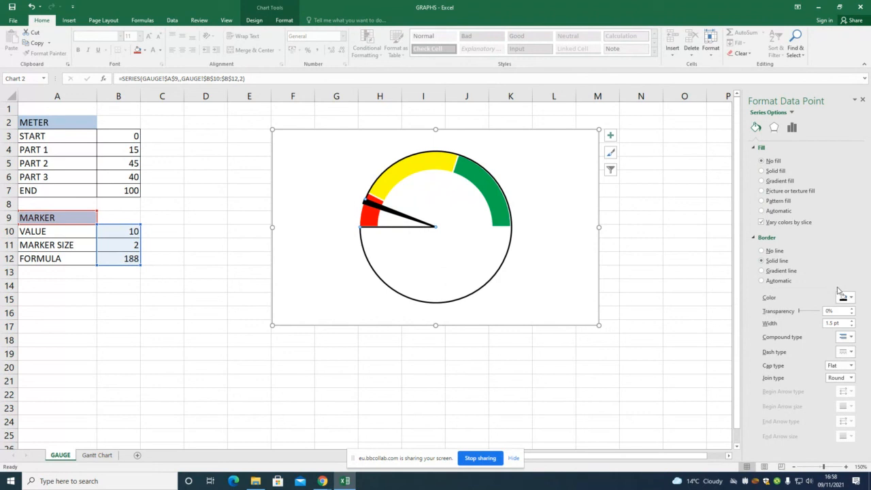
key(ctrl+z)
click(636, 310)
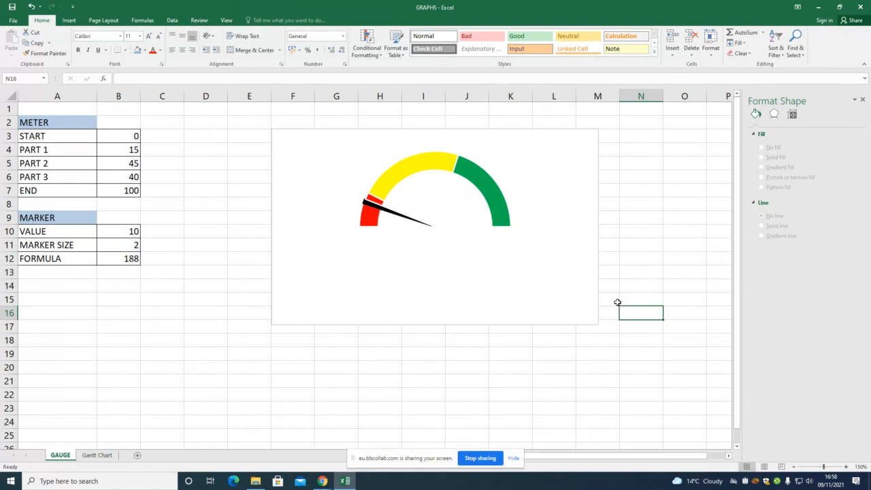
Set the marker VALUE in cell B10 to 50 to test the pointer
click(124, 230)
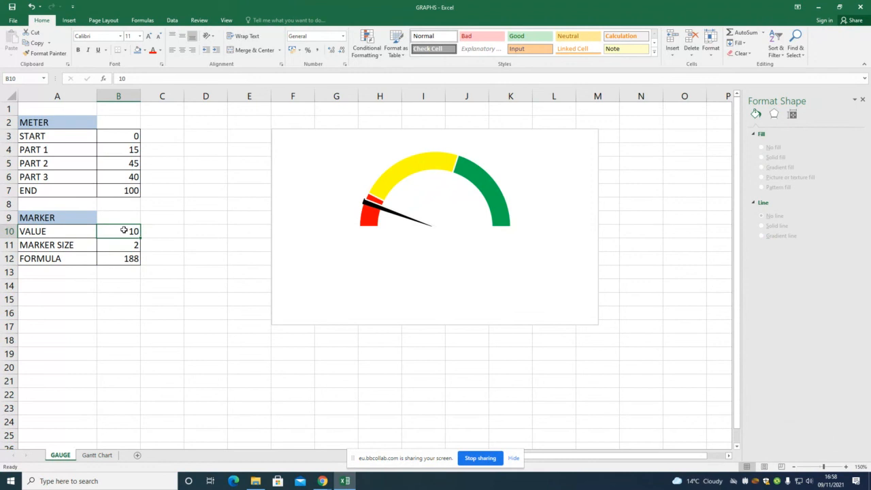
text(50)
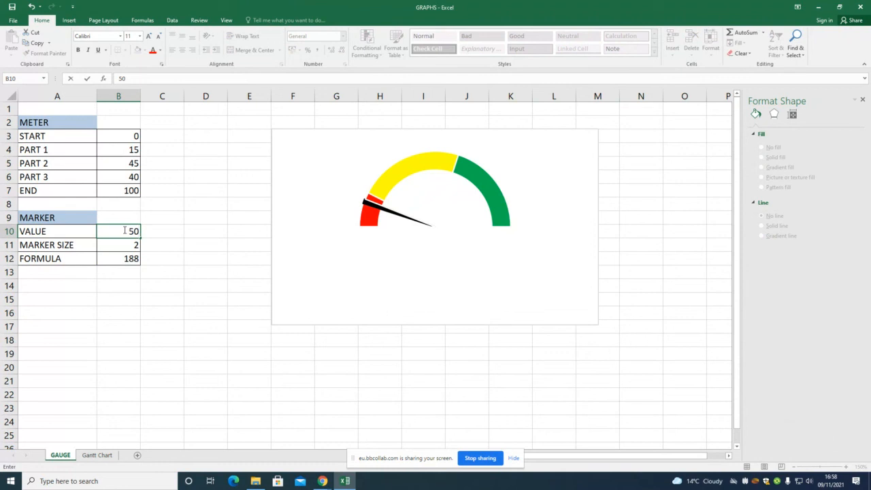
key(Return)
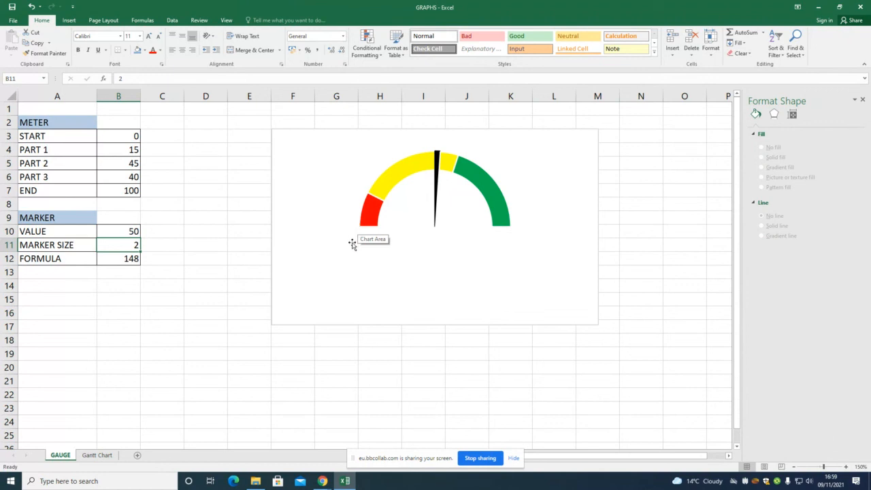
Review the METER values for PART 1, PART 2 and PART 3 against the gauge's coloured segments
click(122, 151)
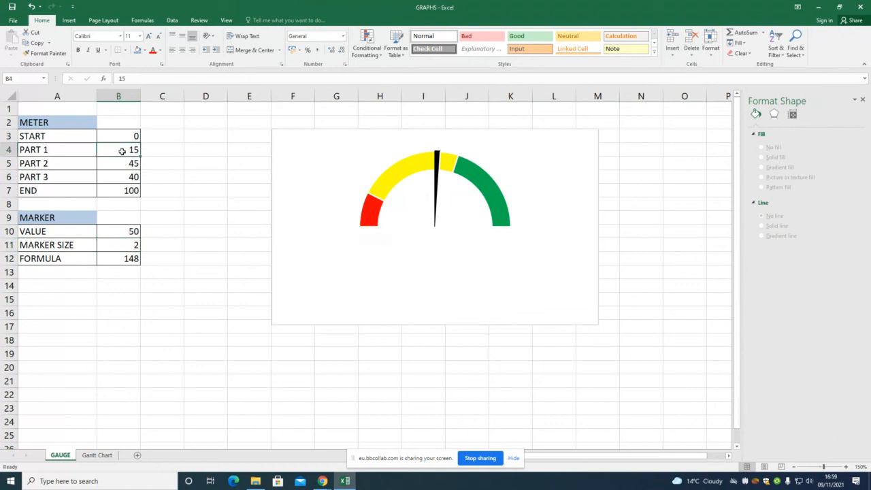
click(122, 164)
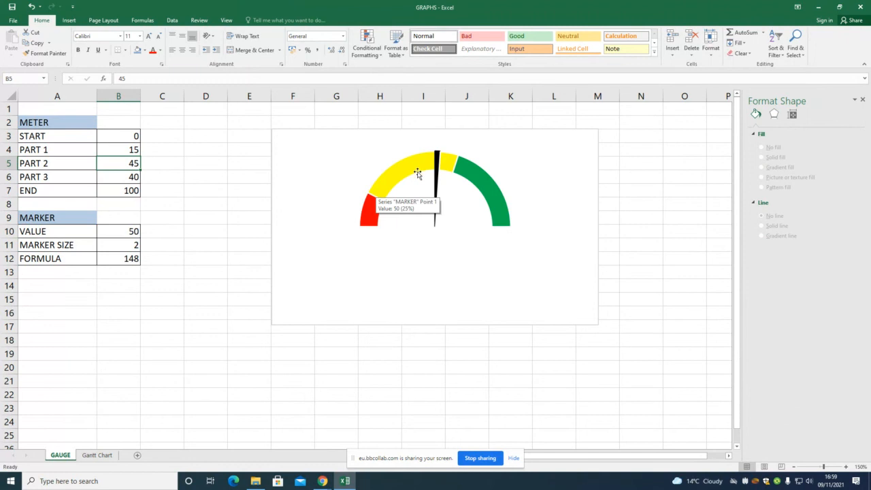
click(131, 179)
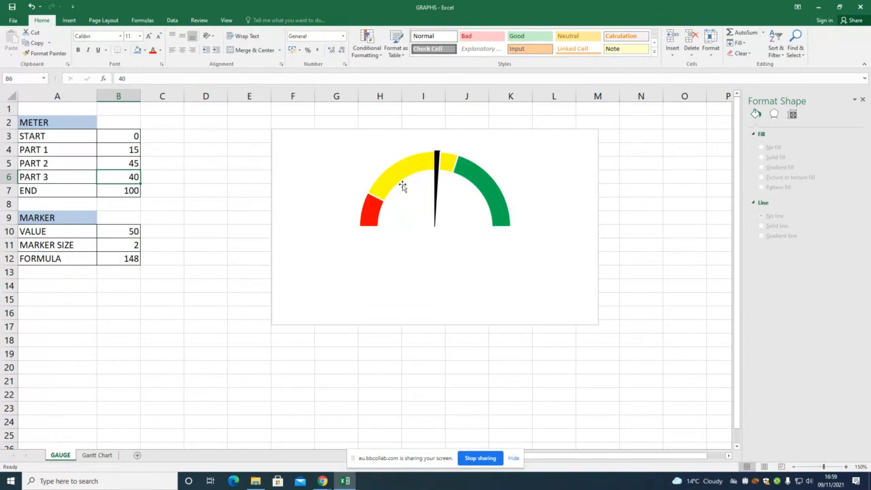
Move the gauge chart beside the METER and MARKER tables so it starts at column C, and deselect it
drag(422, 130, 300, 131)
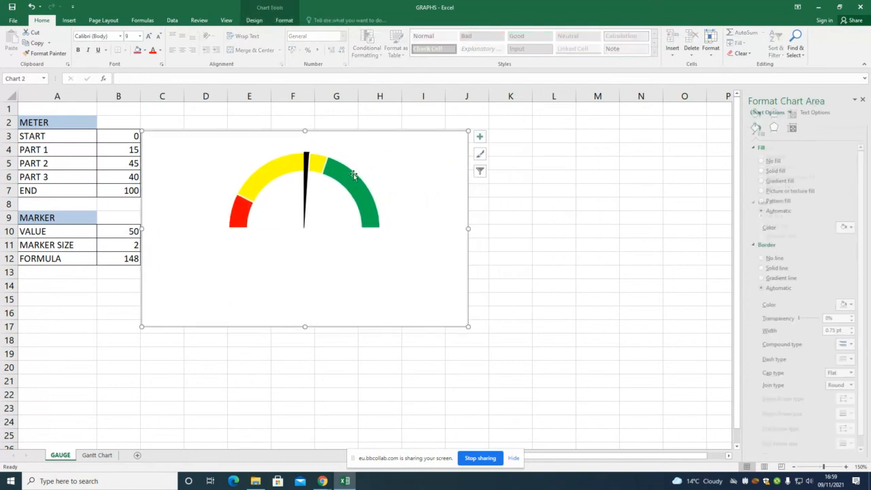
click(560, 264)
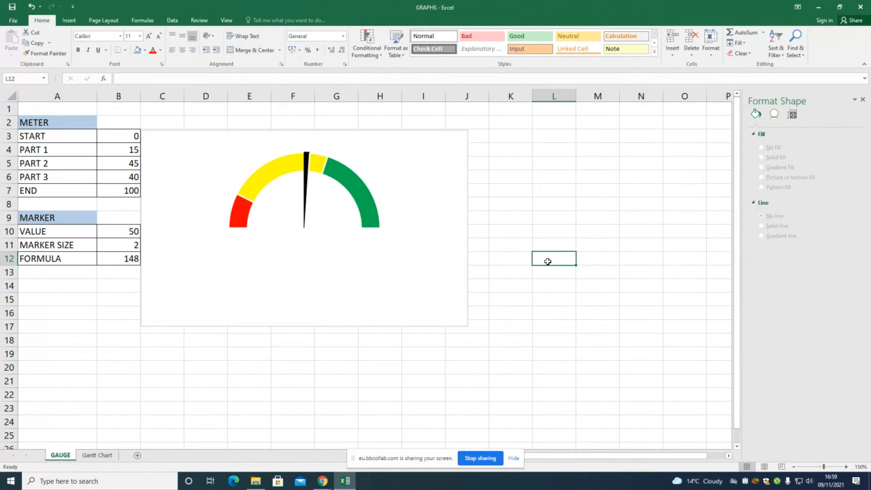
Switch to the Chrome window showing the Blackboard Collaborate screen-sharing session
click(327, 482)
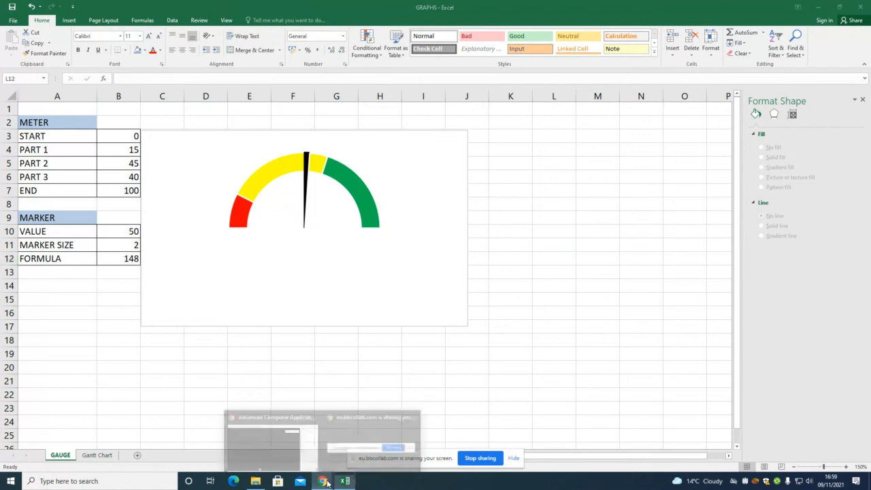
click(265, 442)
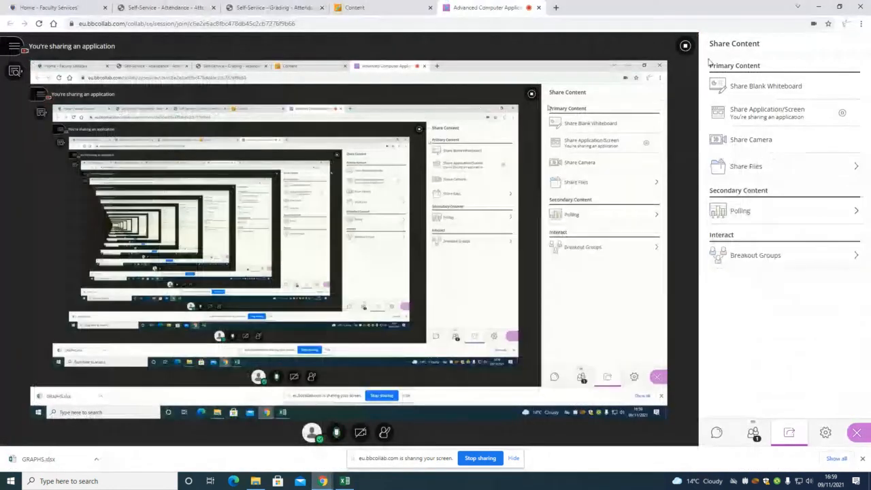